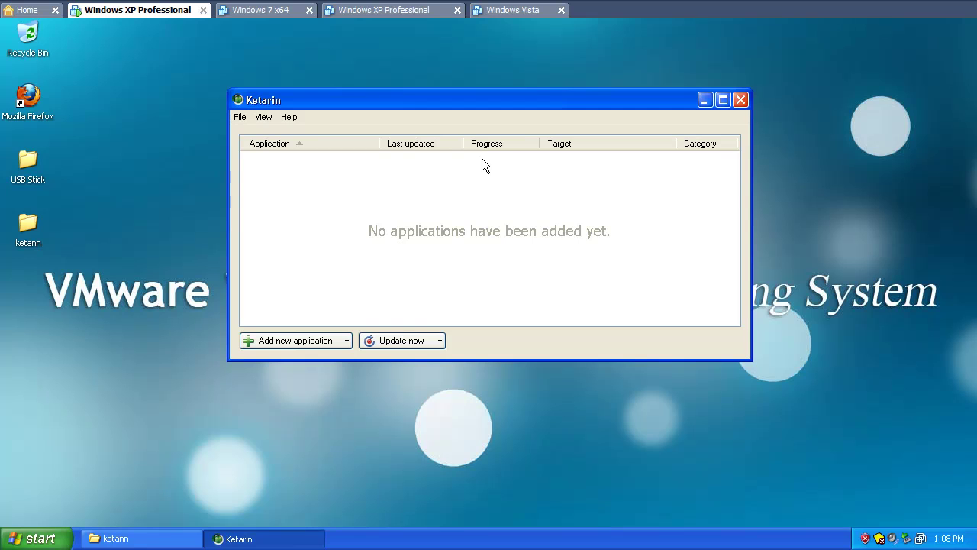
Step: Start a new application entry and name it Avast VPS
drag(379, 109, 354, 58)
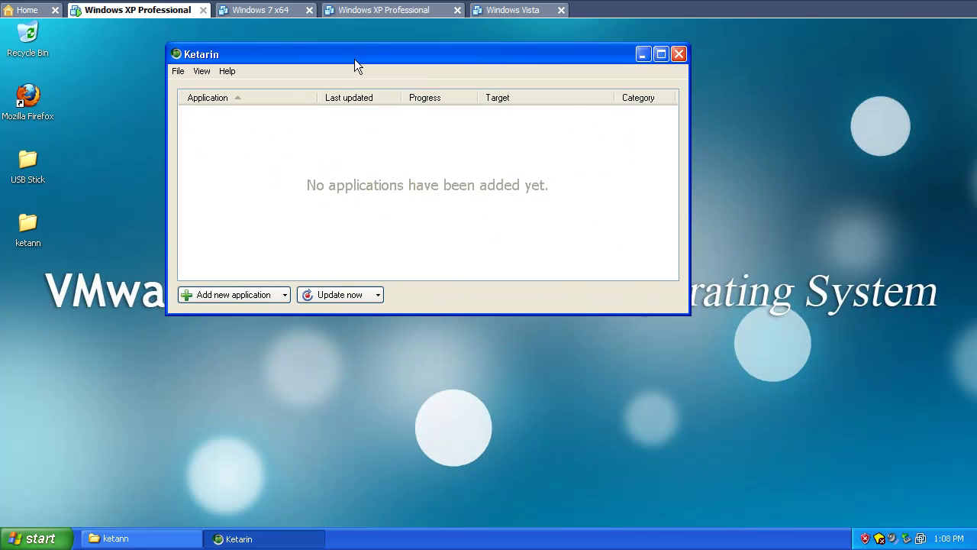
click(213, 296)
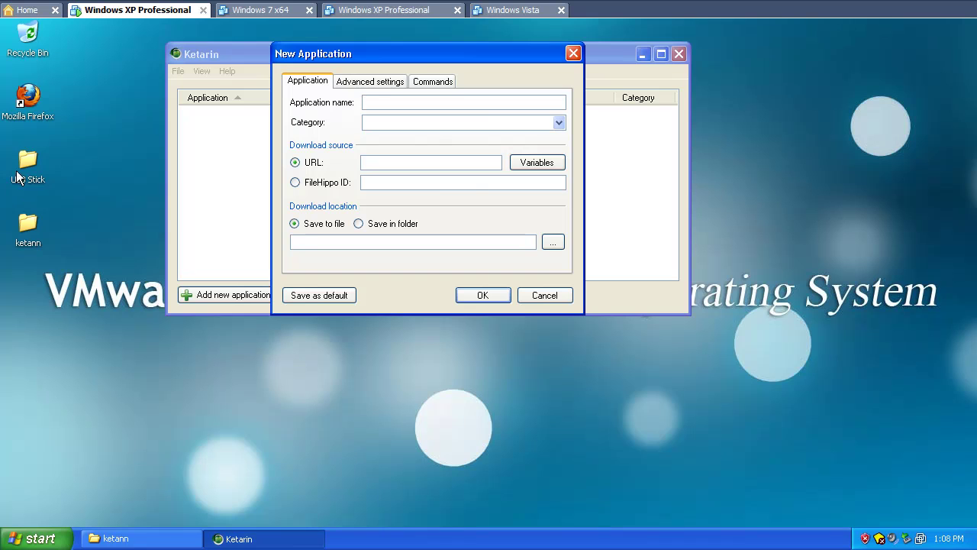
drag(418, 64, 417, 115)
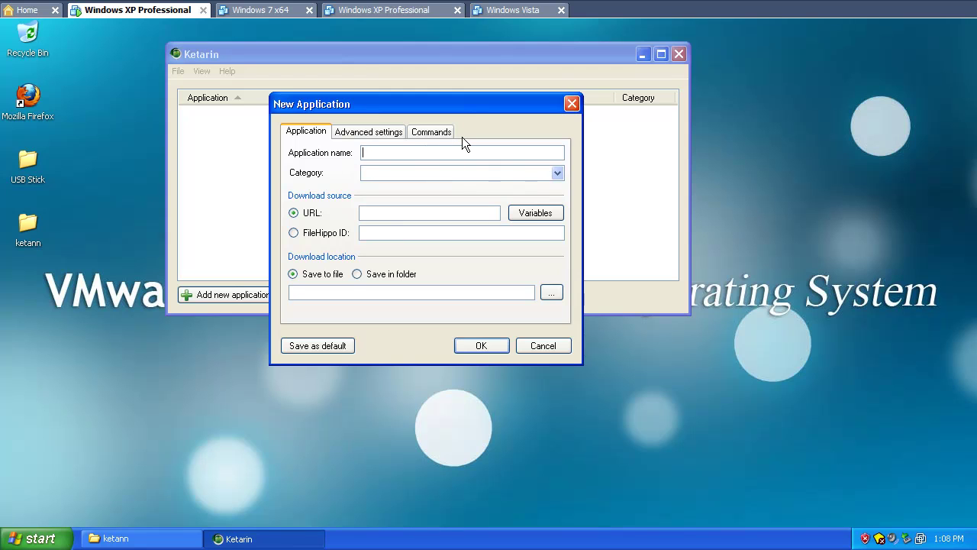
text(Avast VPS)
click(12, 541)
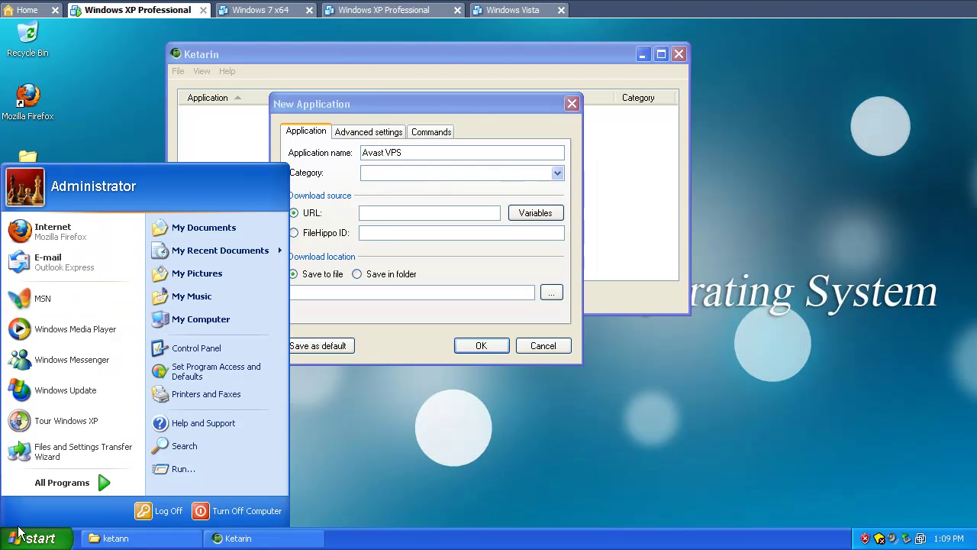
click(205, 469)
text(www.)
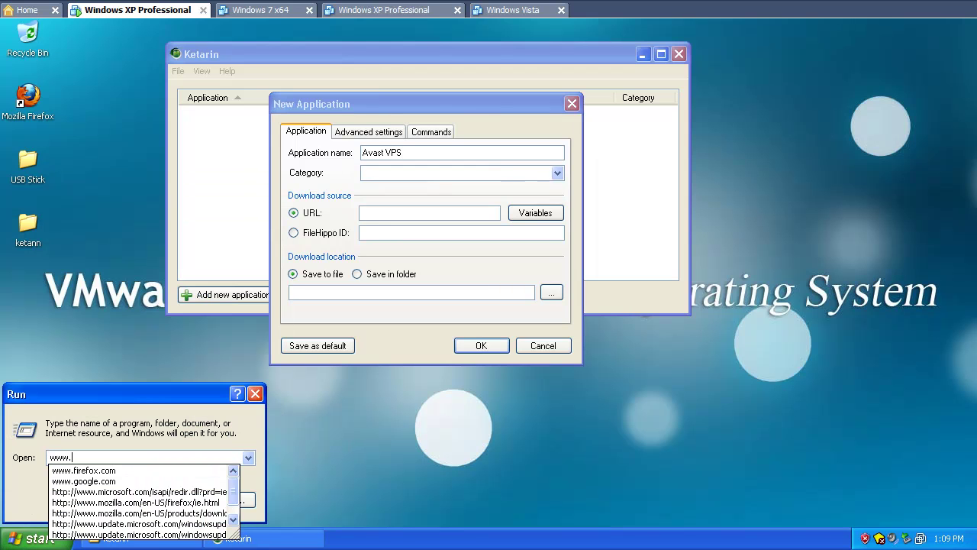
text(avast.c)
key(BackSpace)
key(BackSpace)
key(BackSpace)
key(BackSpace)
key(BackSpace)
key(BackSpace)
text(avast.com)
key(Return)
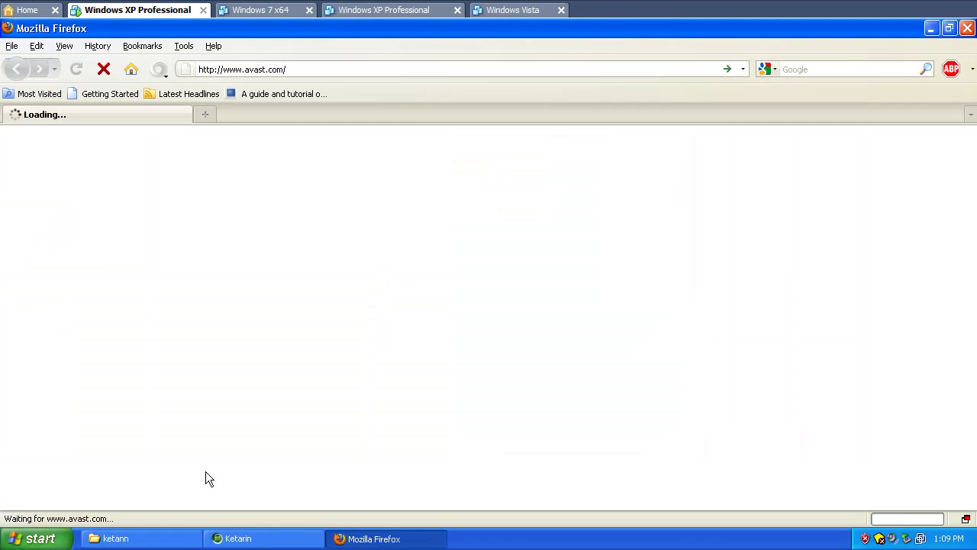
Step: Go to the virus database updates page on the avast! support site and copy the avast! 5 VPS update's download link
click(566, 357)
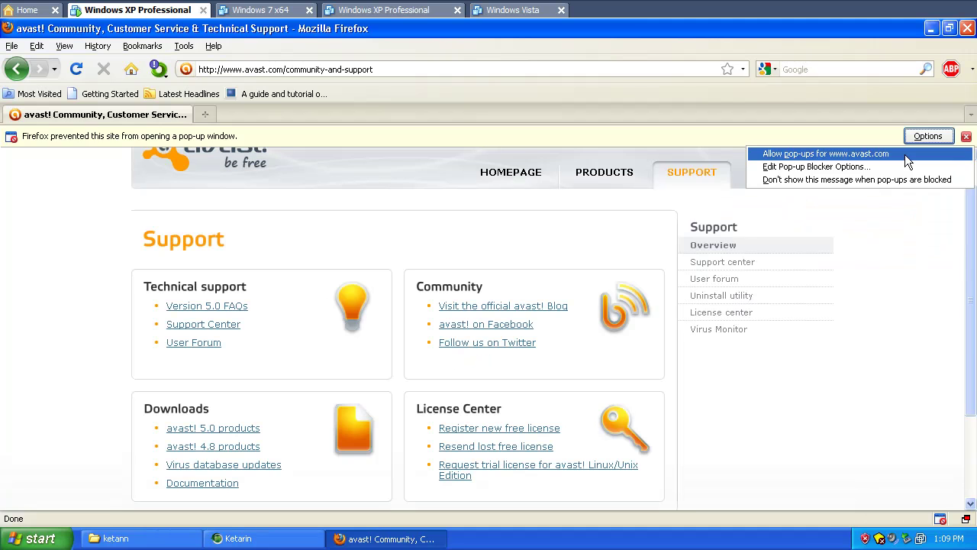
click(817, 179)
click(190, 443)
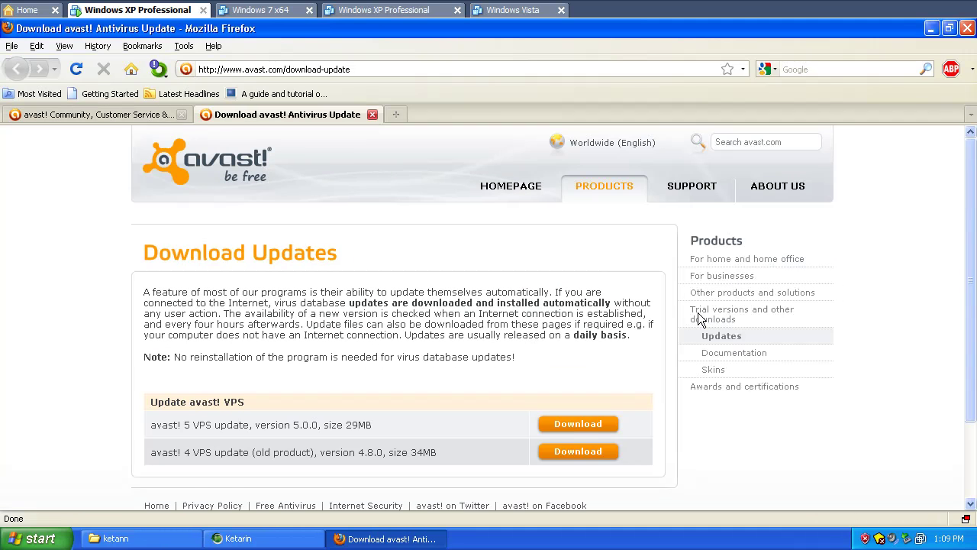
drag(177, 327, 210, 327)
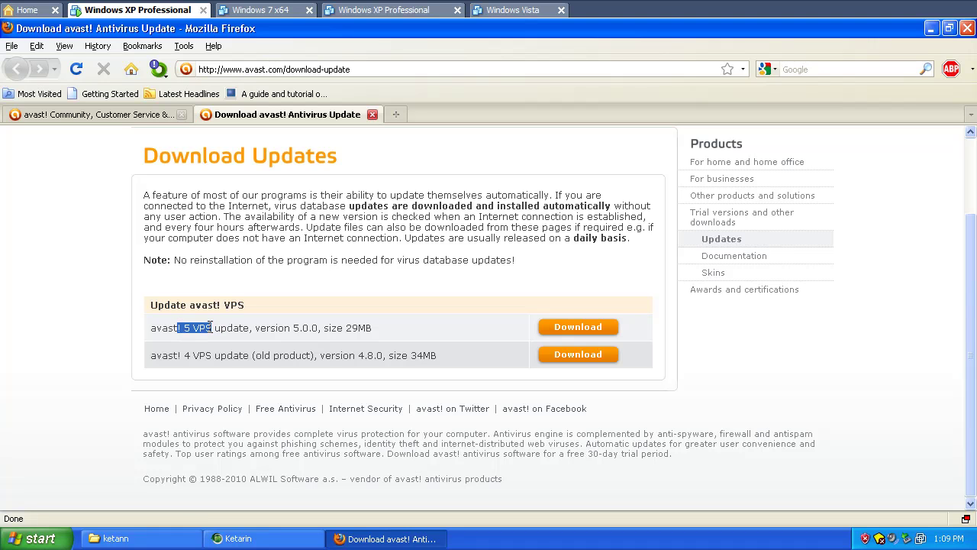
right_click(559, 330)
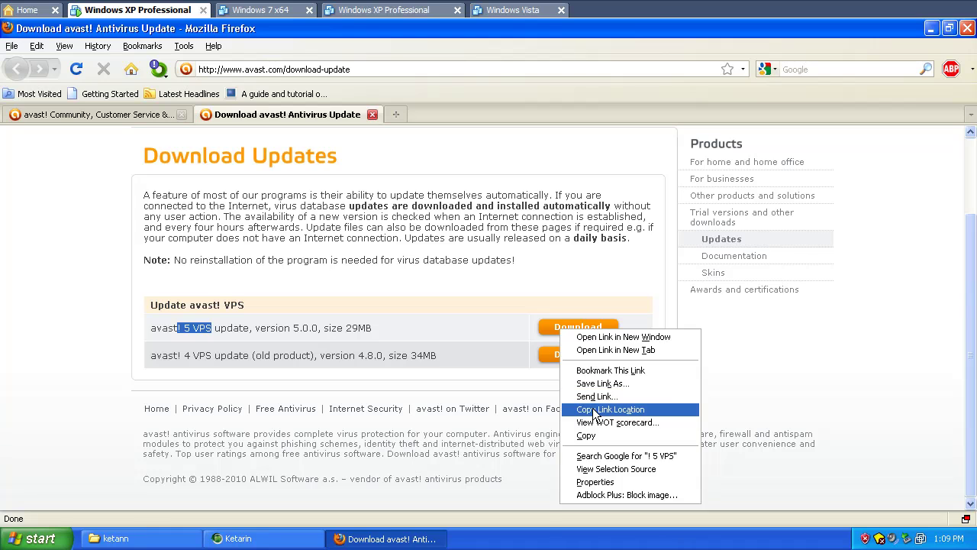
click(614, 408)
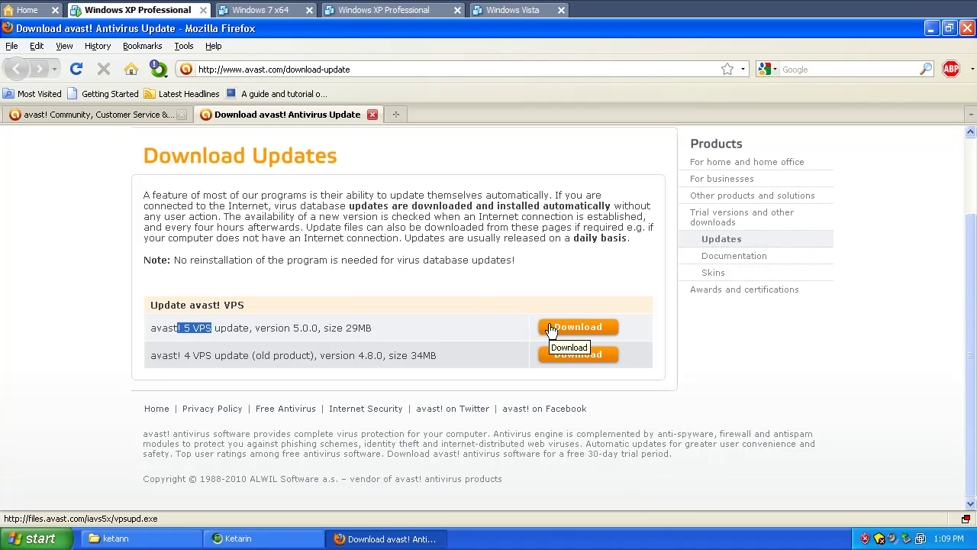
Step: Switch back to Ketarin and paste the copied link as the Avast VPS entry's download source URL
click(240, 538)
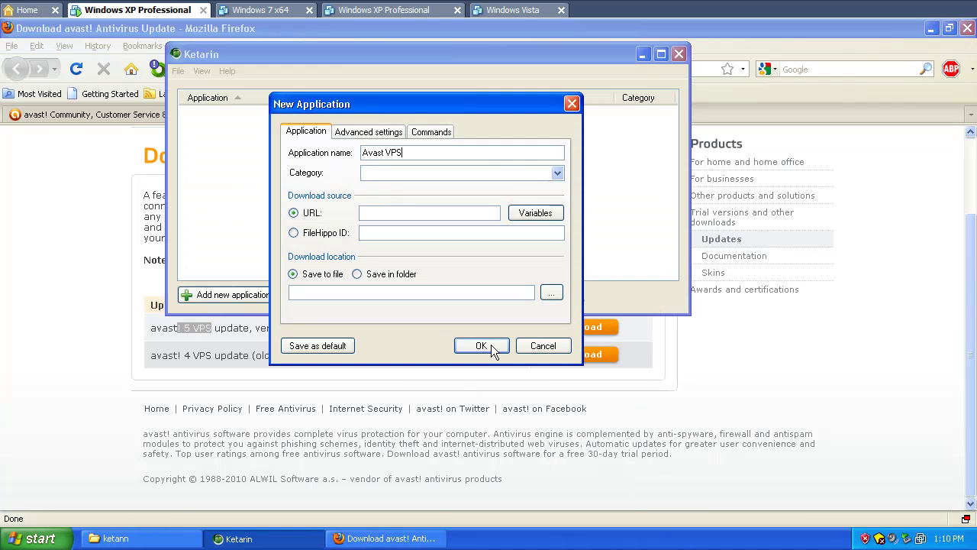
click(371, 211)
right_click(373, 212)
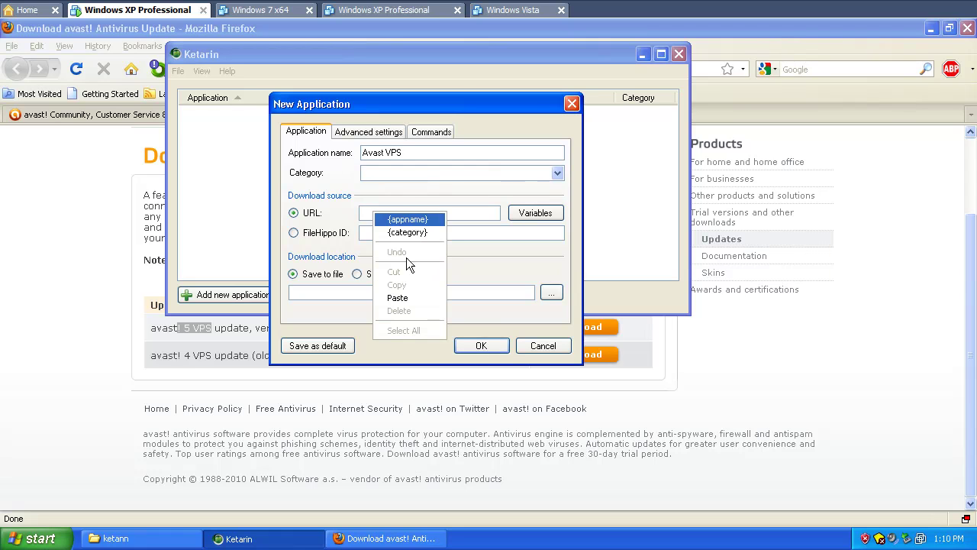
click(401, 296)
drag(497, 212, 326, 214)
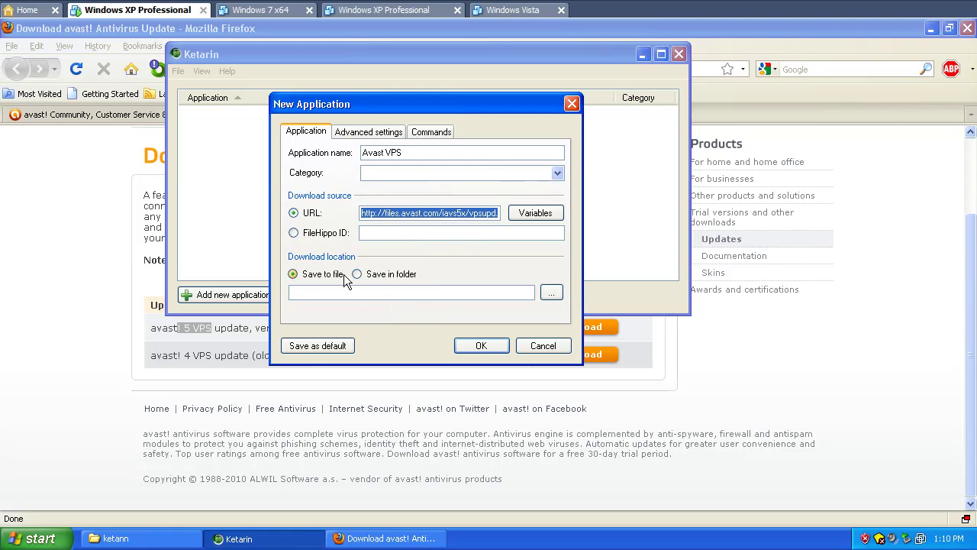
Step: Set the download file to C:\Applictions\Antivirus\Avast\Updates\vpsupd.exe, accepting replacement of the existing file, and save the Avast VPS entry
click(551, 293)
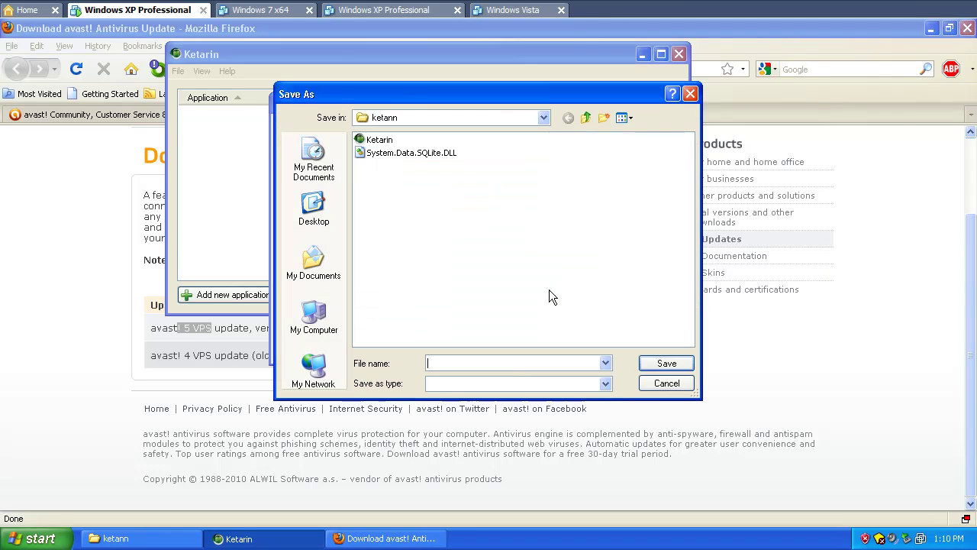
click(309, 263)
click(313, 317)
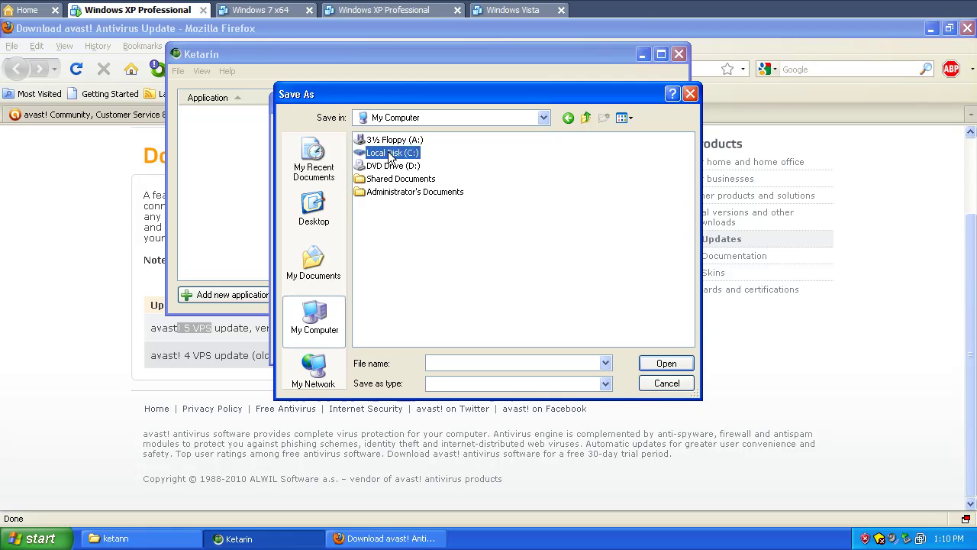
double_click(391, 152)
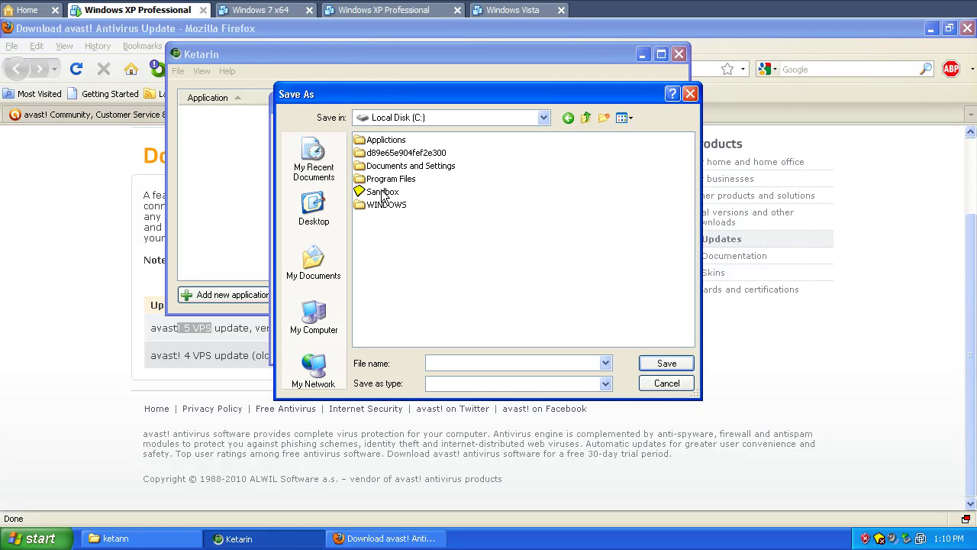
double_click(374, 142)
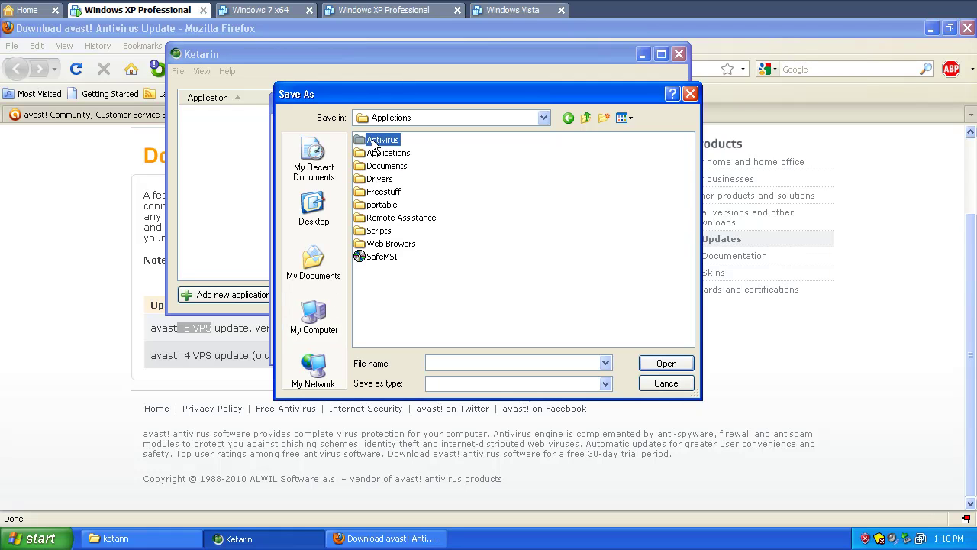
double_click(370, 142)
double_click(368, 142)
double_click(367, 144)
click(380, 142)
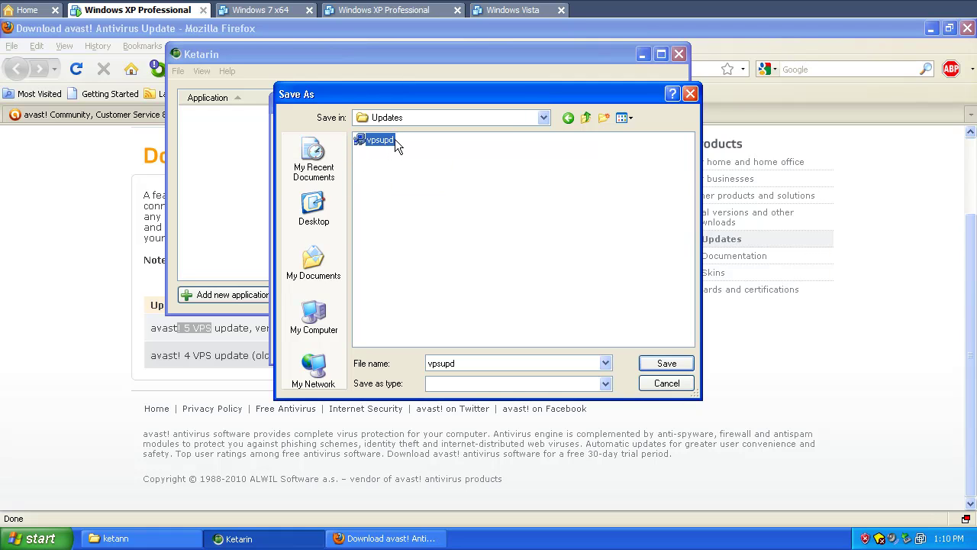
click(679, 364)
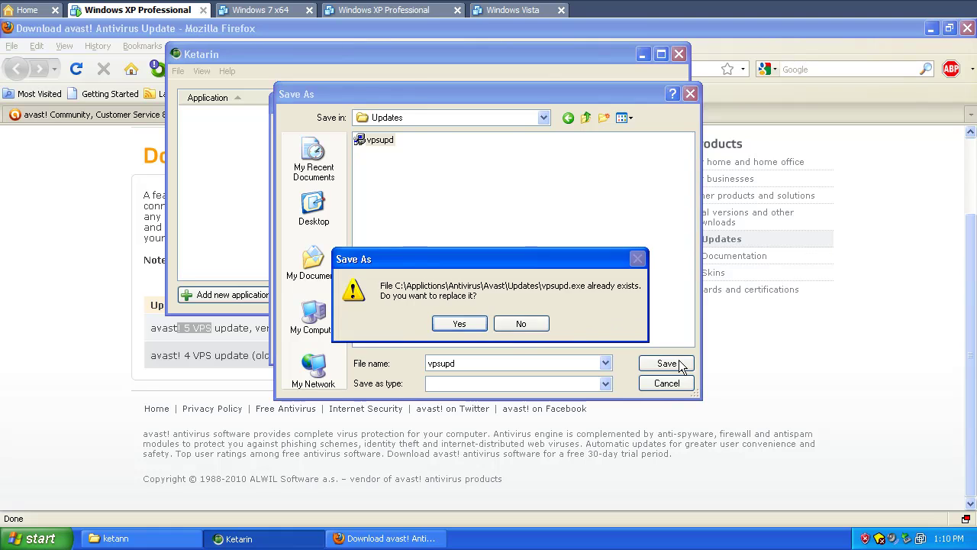
click(471, 324)
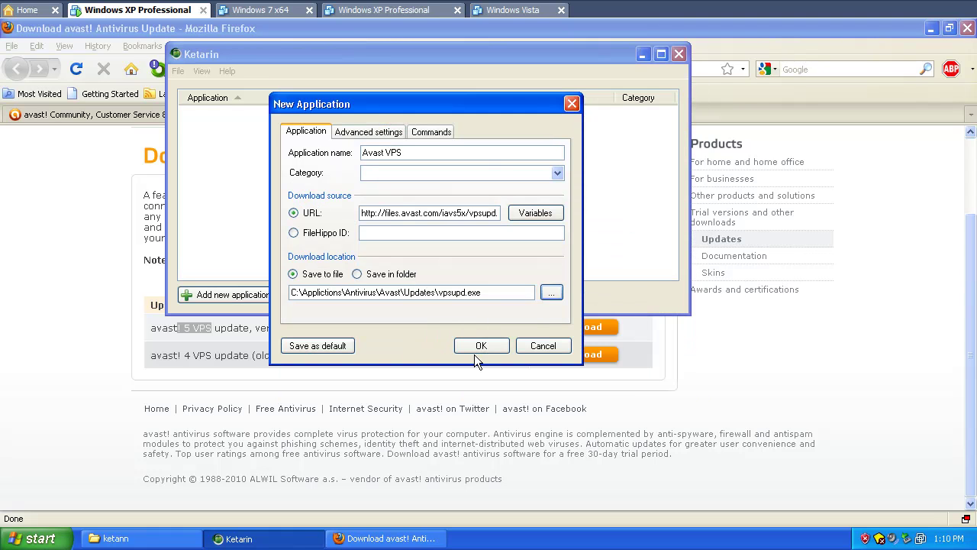
click(477, 344)
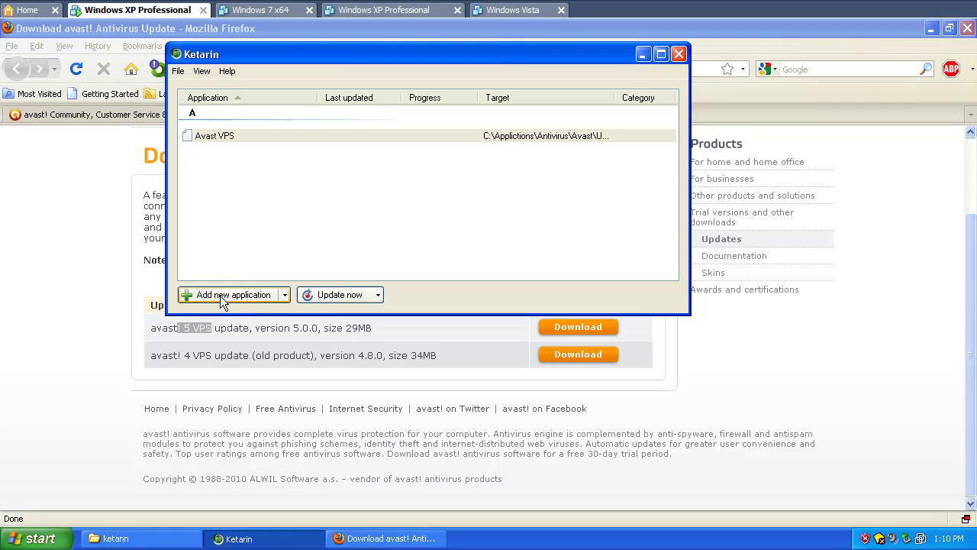
Step: Open the bookmarked ComboFix guide in Firefox and copy the link address of its BleepingComputer.com download
click(114, 229)
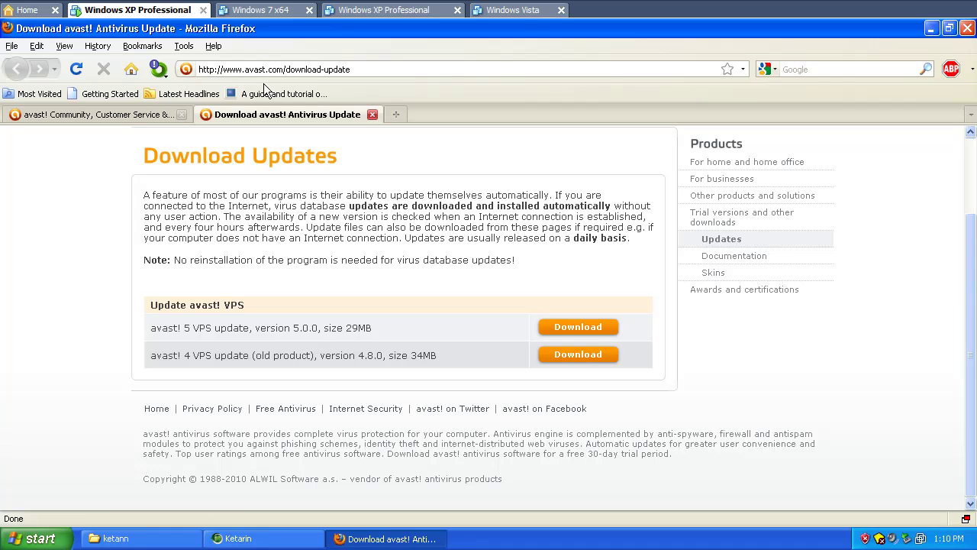
click(250, 95)
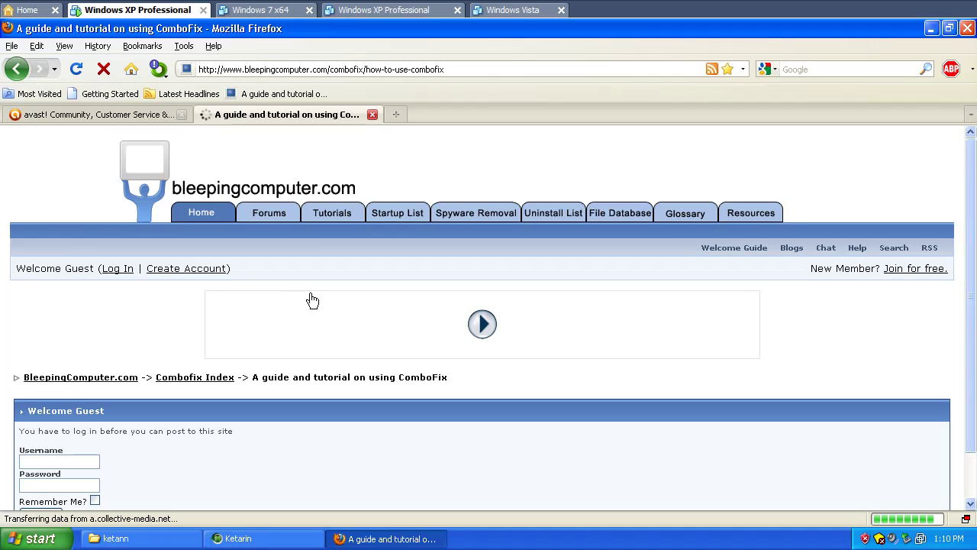
scroll(323, 314, down, 3)
scroll(323, 311, down, 6)
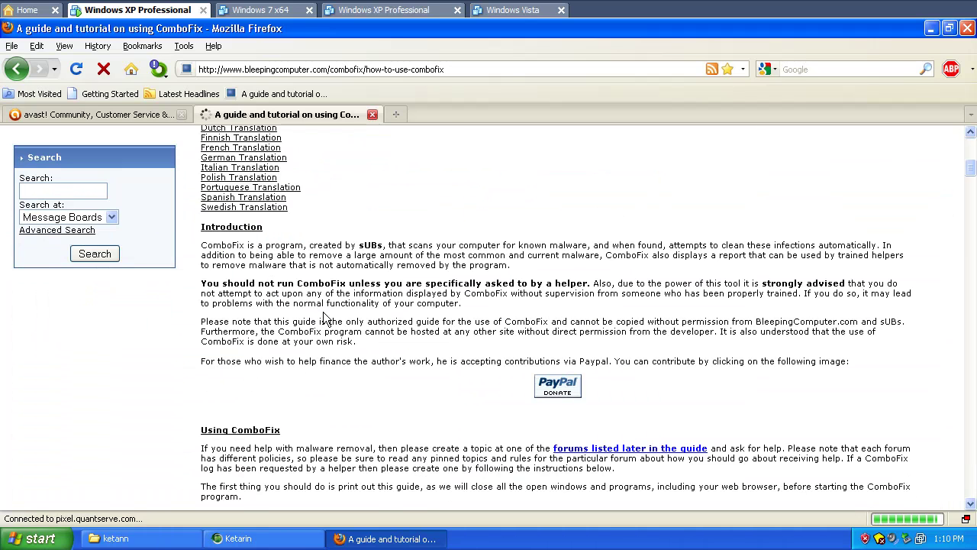
scroll(323, 312, down, 4)
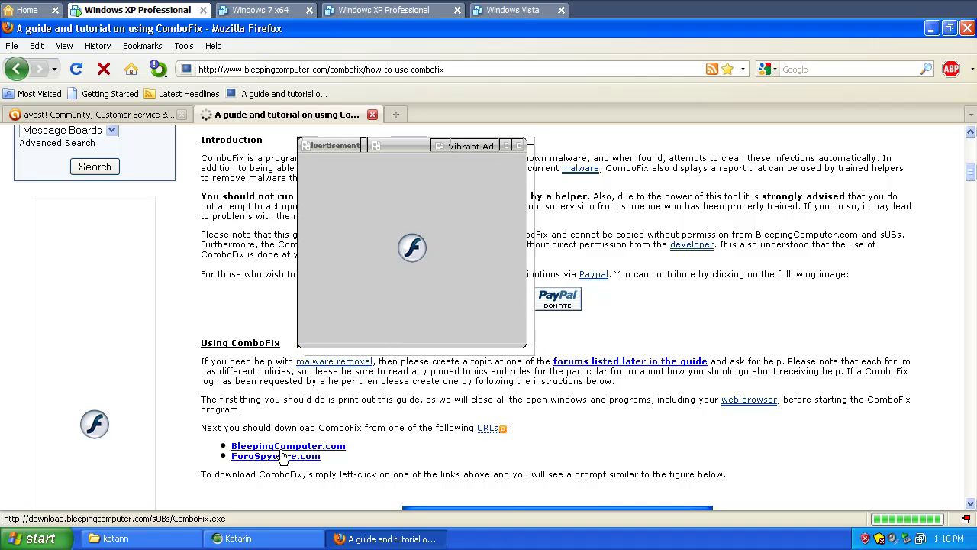
right_click(285, 444)
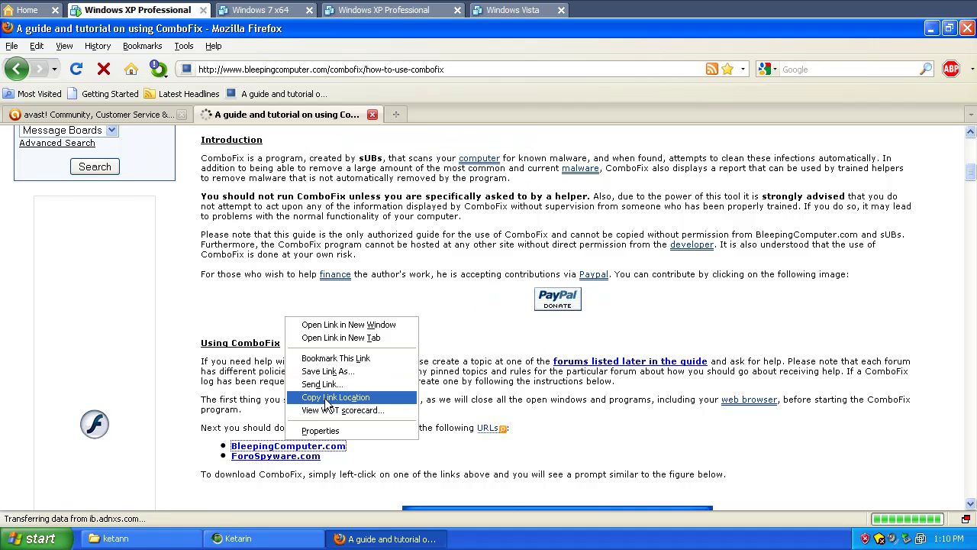
click(309, 396)
Step: Create a new application entry in Ketarin named ComboFIx with the copied link as its download URL
click(271, 538)
click(229, 294)
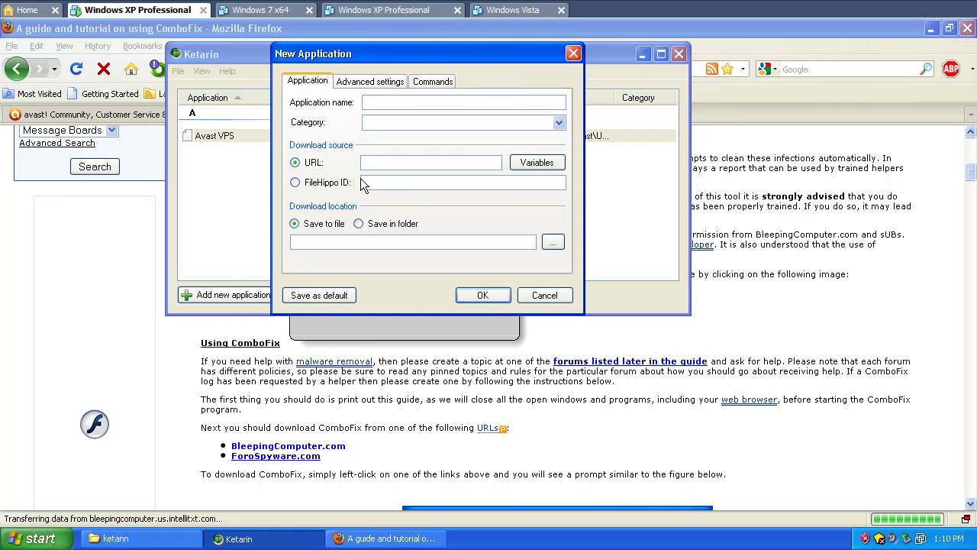
text(ComboFix)
right_click(402, 161)
click(427, 245)
Step: Set the download file to the existing ComboFix file in C:\Applictions\Applications\Spyware Scanners\Combofix, accept its replacement, and save the entry
click(553, 242)
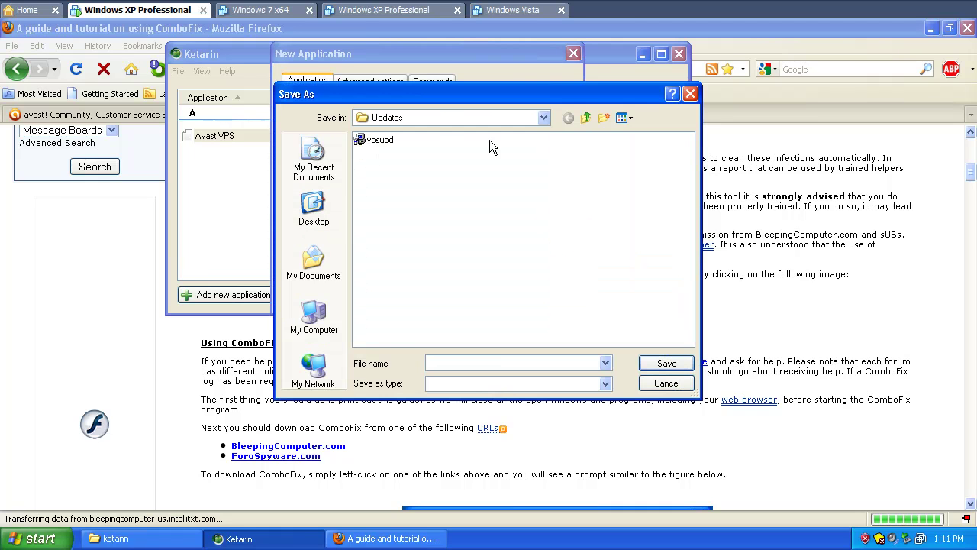
click(585, 118)
click(586, 118)
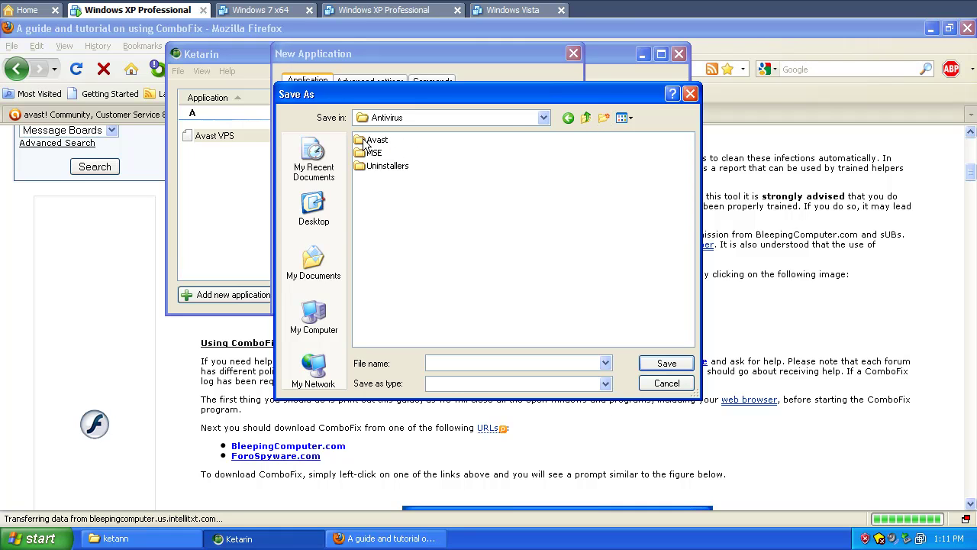
click(584, 119)
double_click(382, 154)
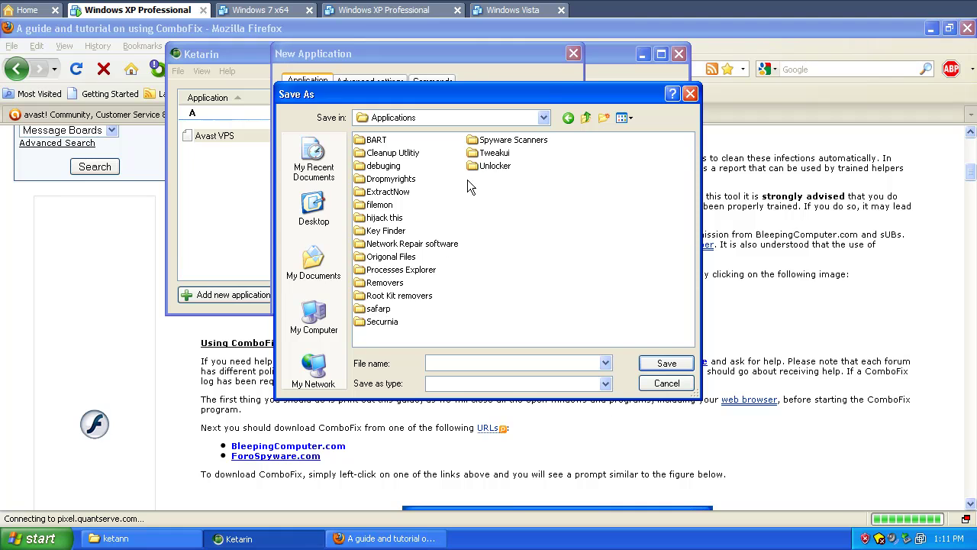
double_click(493, 142)
double_click(376, 140)
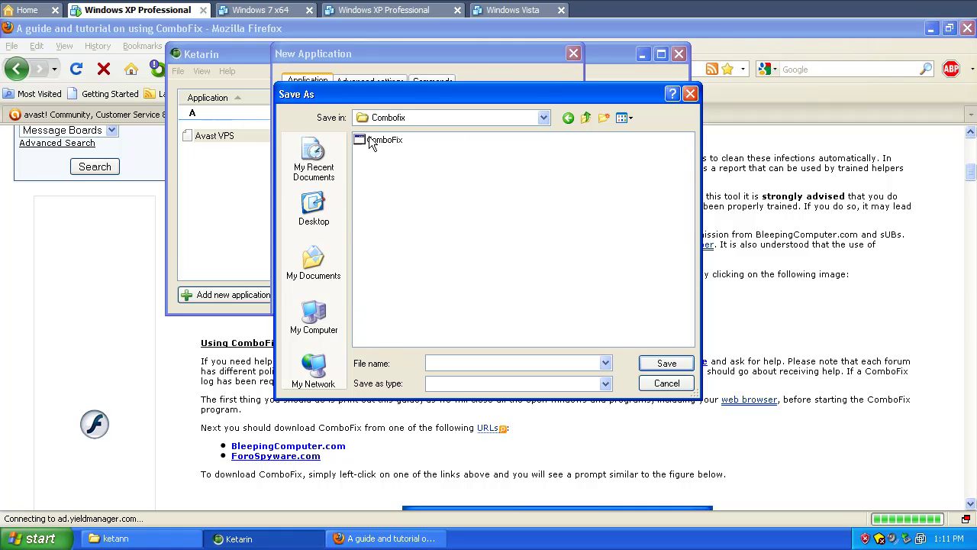
double_click(377, 140)
click(460, 324)
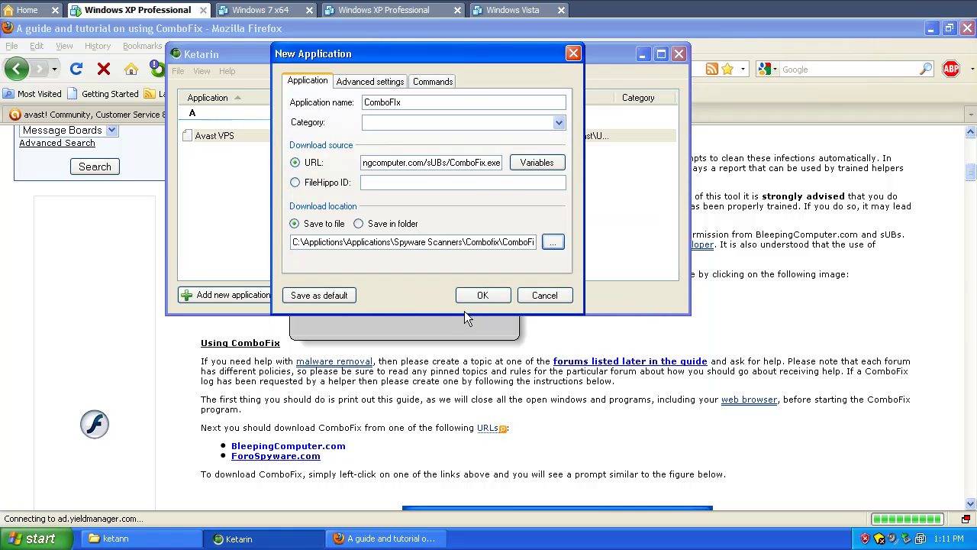
click(478, 297)
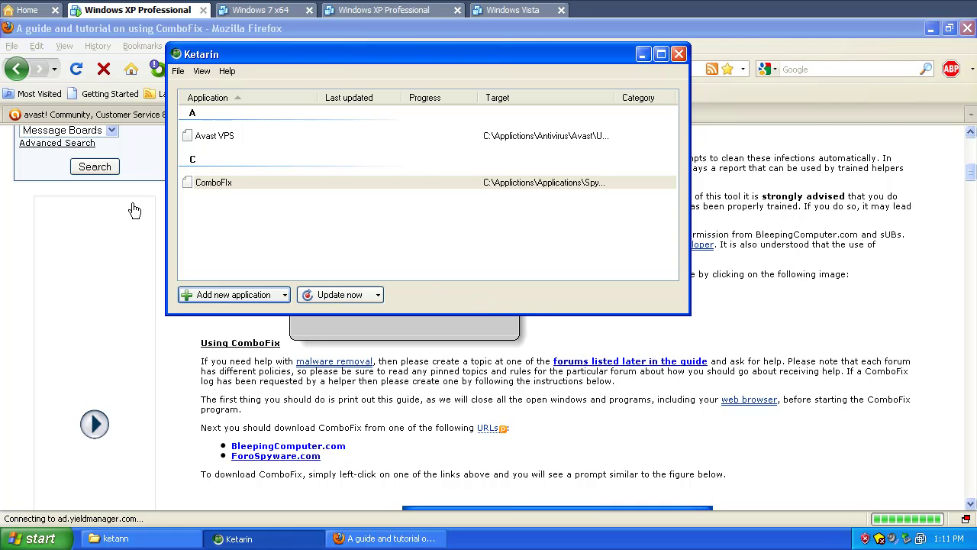
click(241, 538)
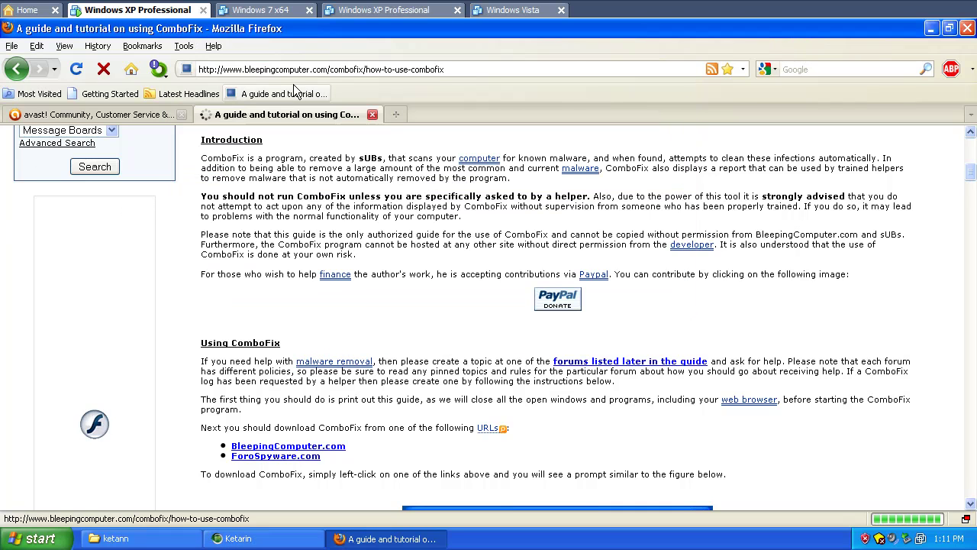
click(116, 538)
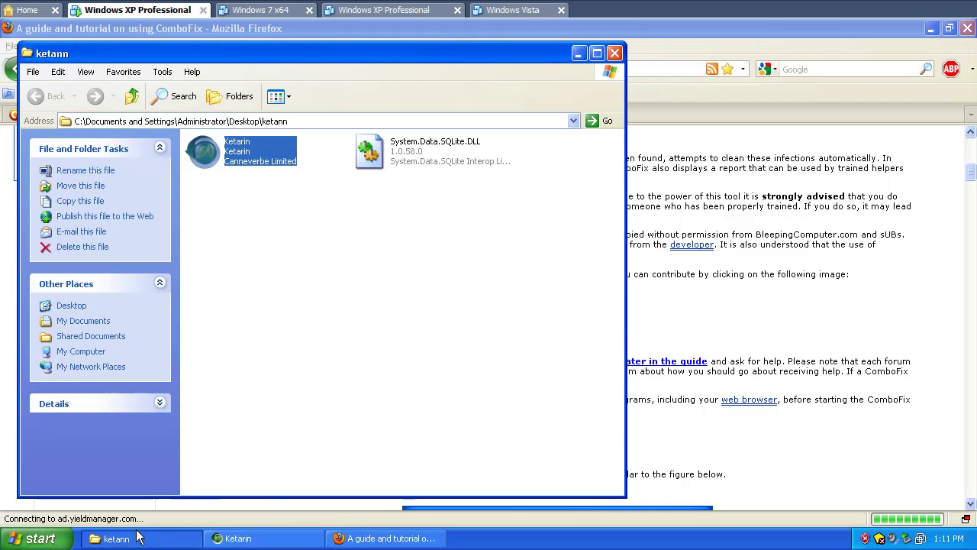
drag(522, 55, 585, 90)
click(499, 68)
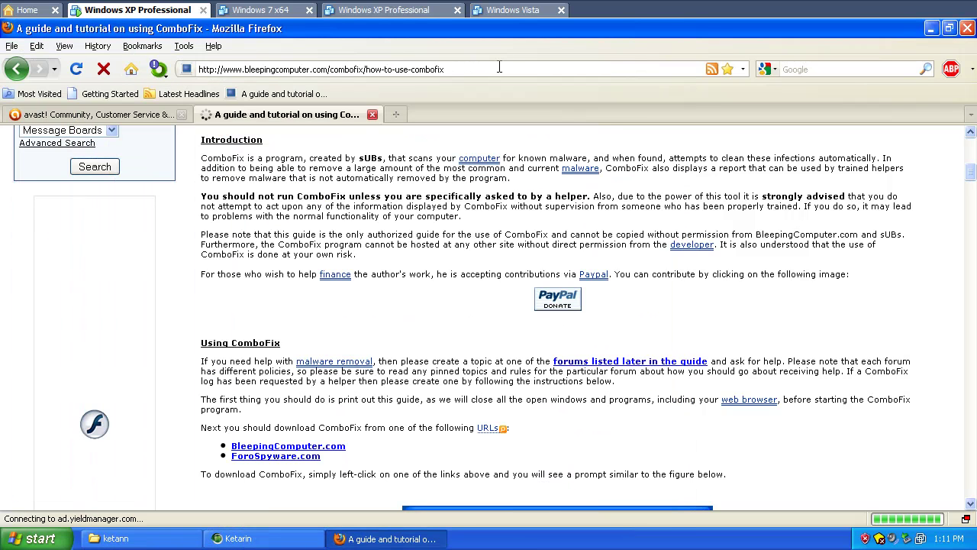
key(ctrl+shift+Left)
key(ctrl+shift+Left)
key(ctrl+shift+Left)
key(ctrl+shift+Left)
key(ctrl+shift+Left)
key(ctrl+shift+Left)
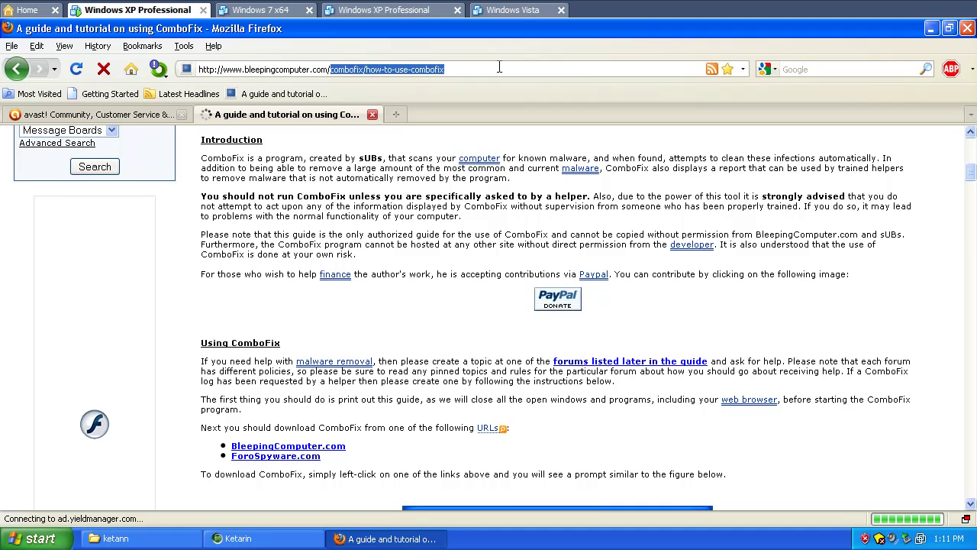
key(ctrl+shift+Left)
text(www.f)
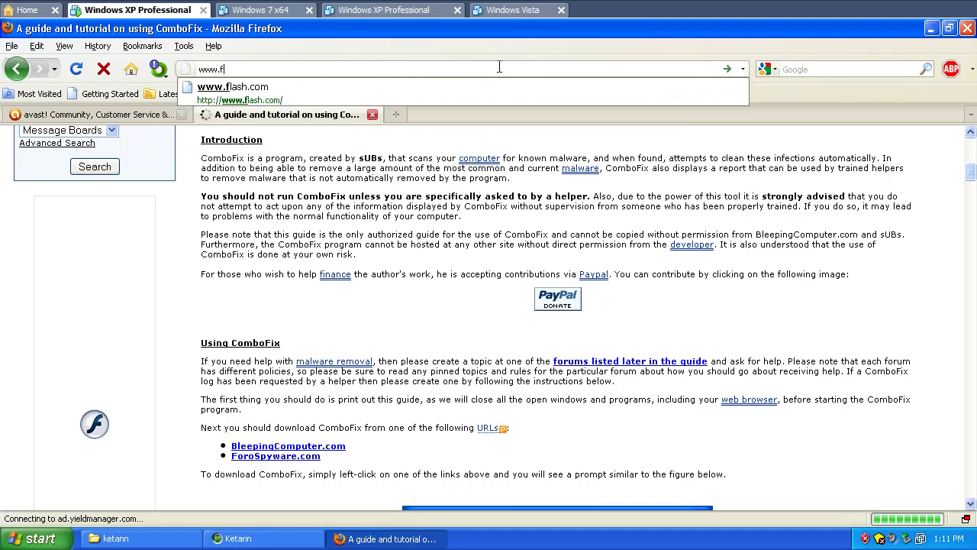
text(ilehippo.com)
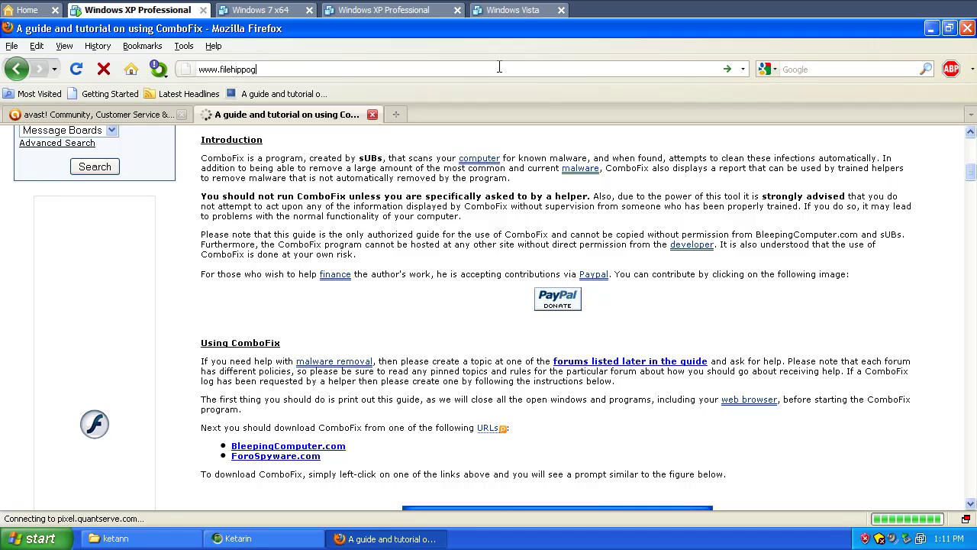
key(Return)
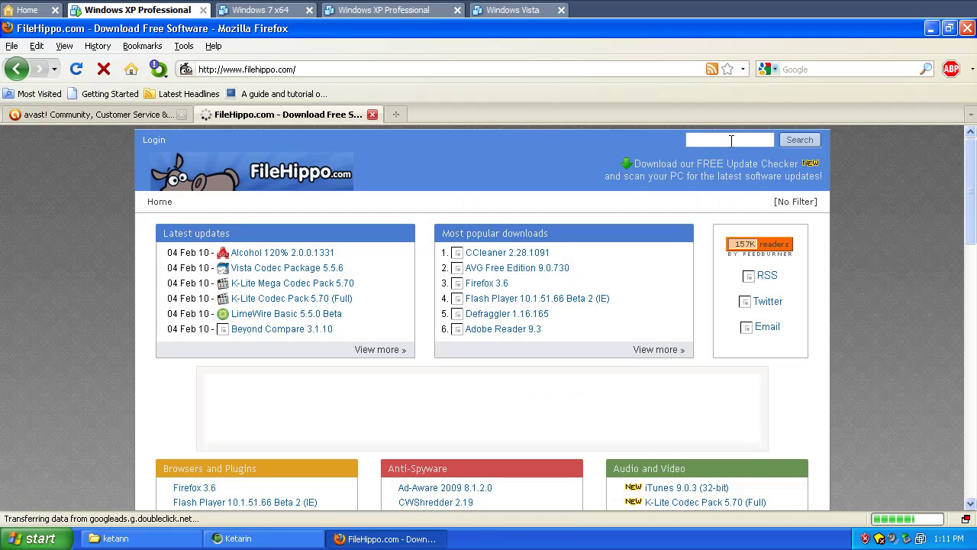
Step: Search FileHippo for Avast, open the Avast! Free Antivirus page, and copy the avast_antivirus part of its address
click(731, 141)
text(Avast)
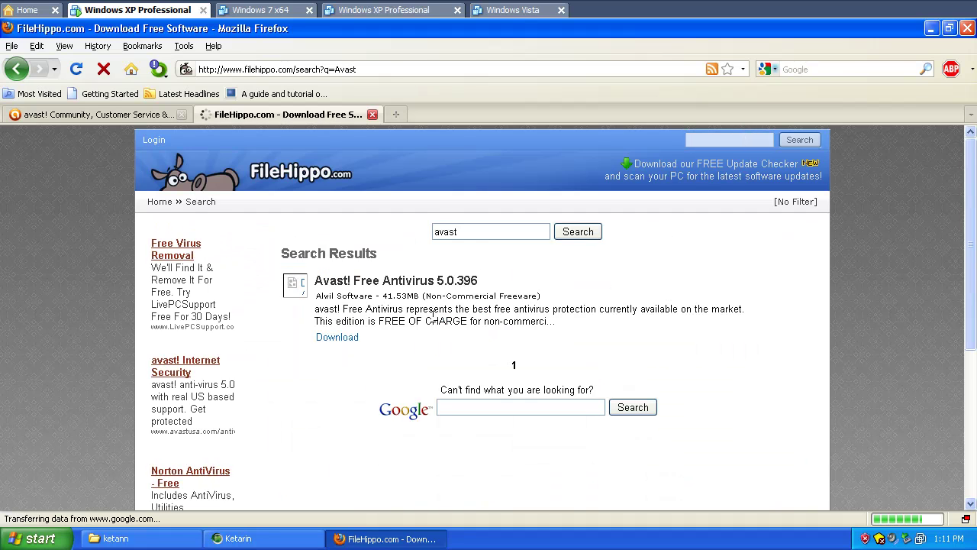
click(380, 282)
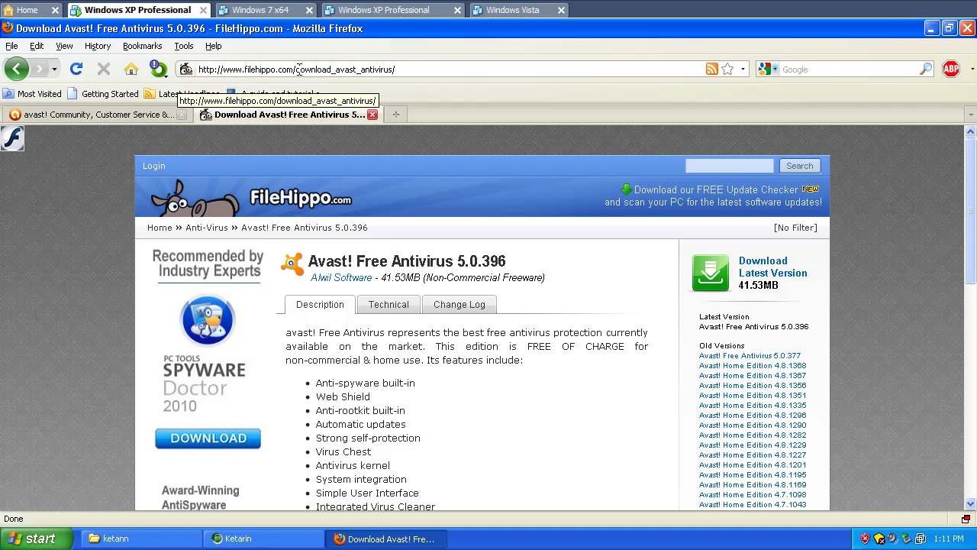
drag(335, 69, 393, 68)
right_click(384, 68)
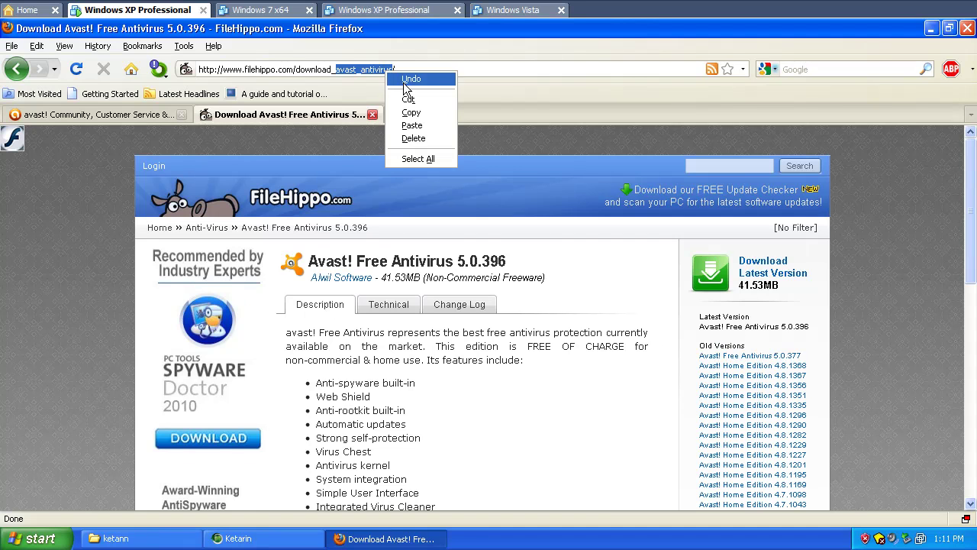
click(409, 112)
Step: Create a new application entry in Ketarin named Avast Application, using the copied avast_antivirus as its FileHippo ID
click(229, 539)
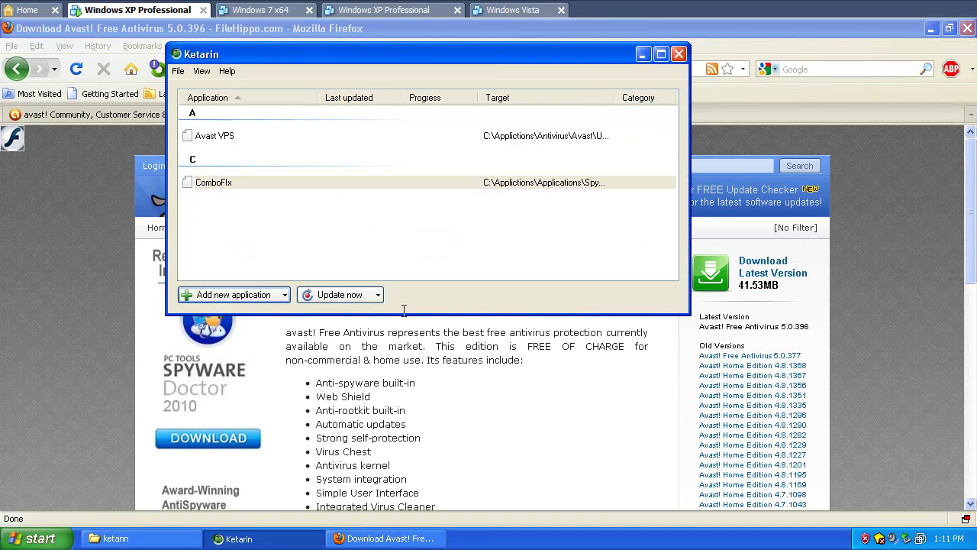
click(226, 295)
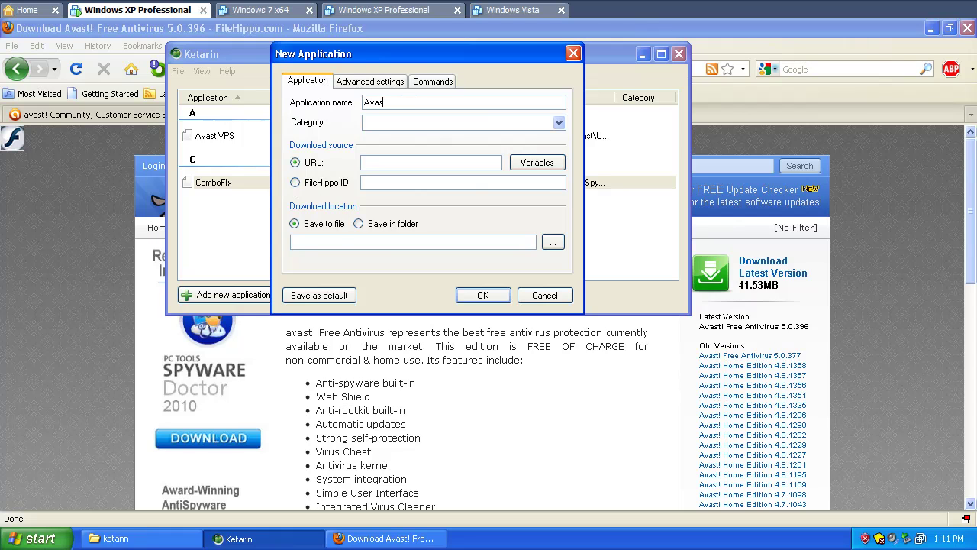
text(Avast Application)
click(295, 182)
key(ctrl+v)
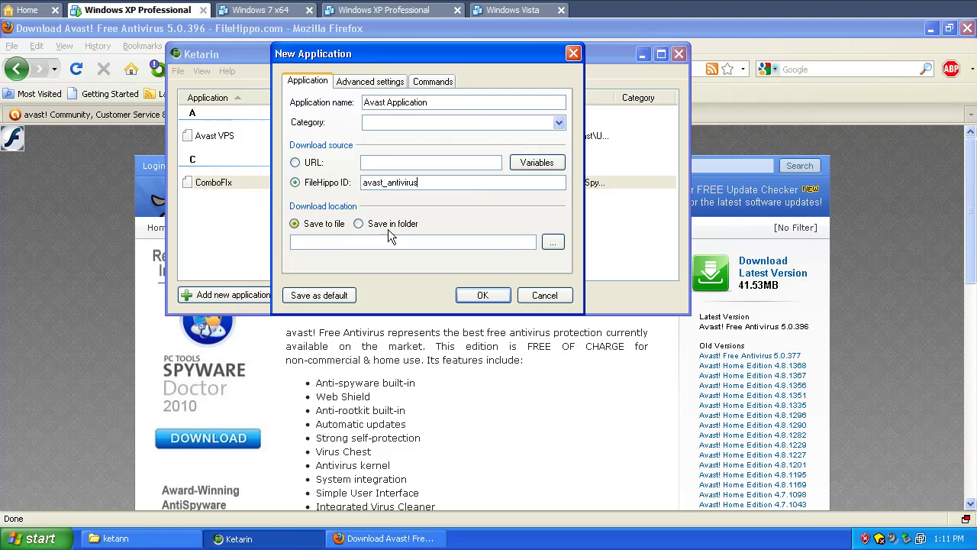
Step: Set the download file to C:\Applictions\Antivirus\Avast\setupeng.exe, accepting replacement of the existing file, and save the Avast Application entry
click(553, 242)
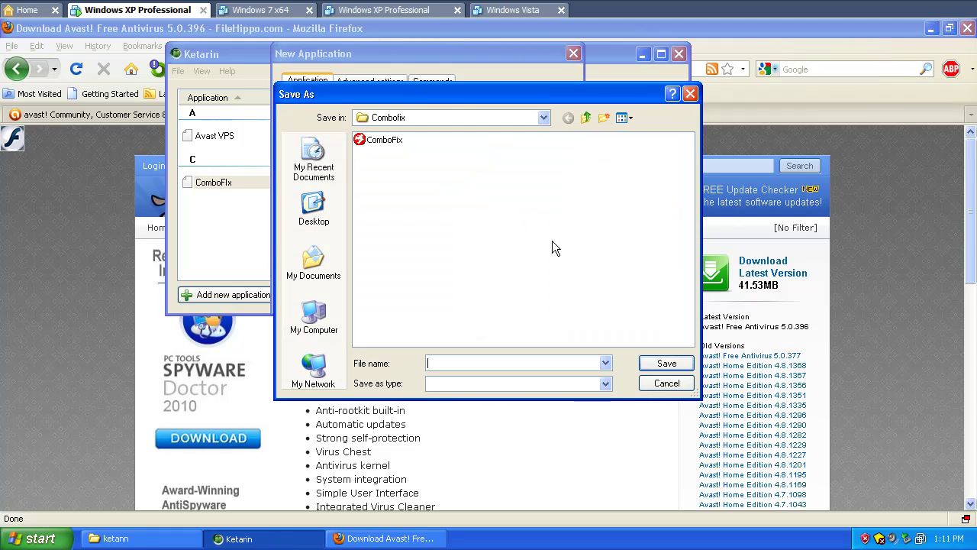
click(589, 122)
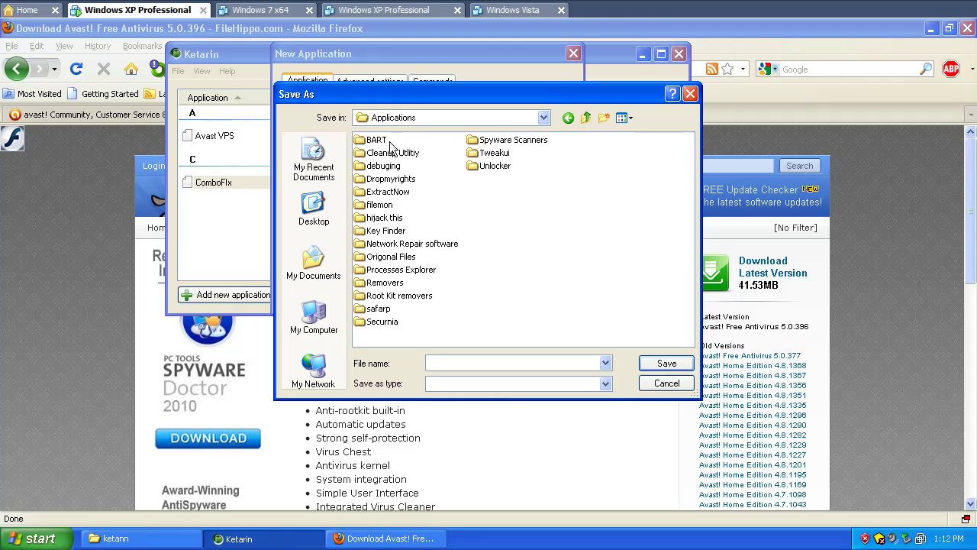
click(587, 119)
double_click(382, 140)
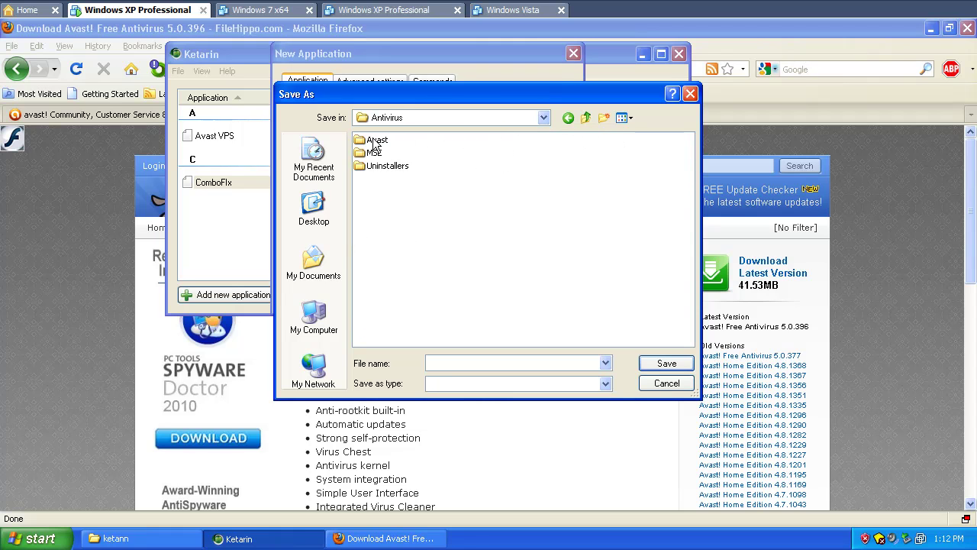
double_click(382, 143)
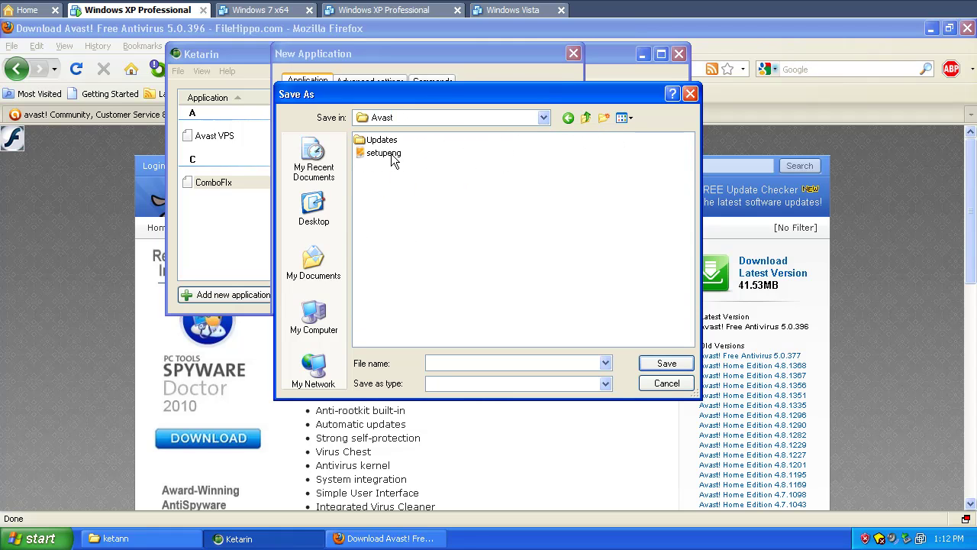
double_click(391, 156)
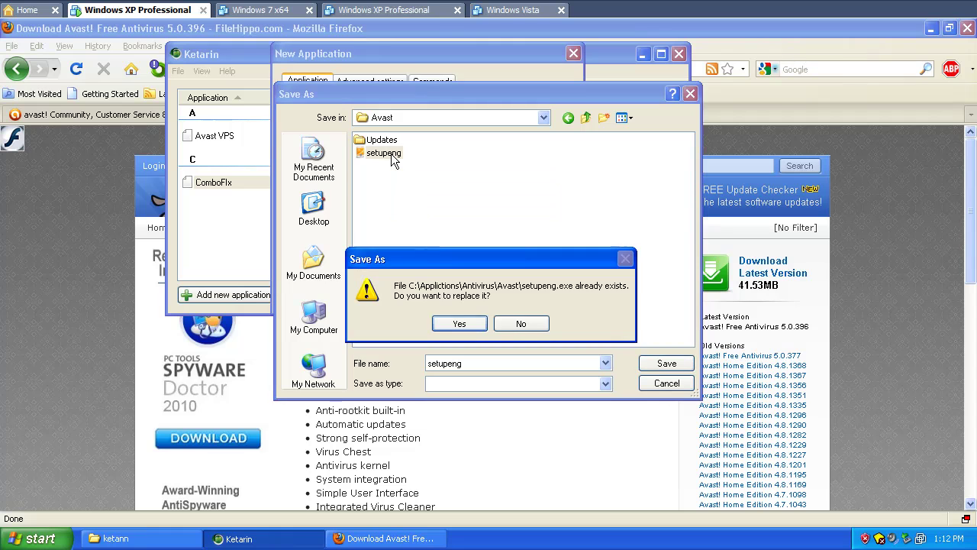
click(460, 323)
click(476, 293)
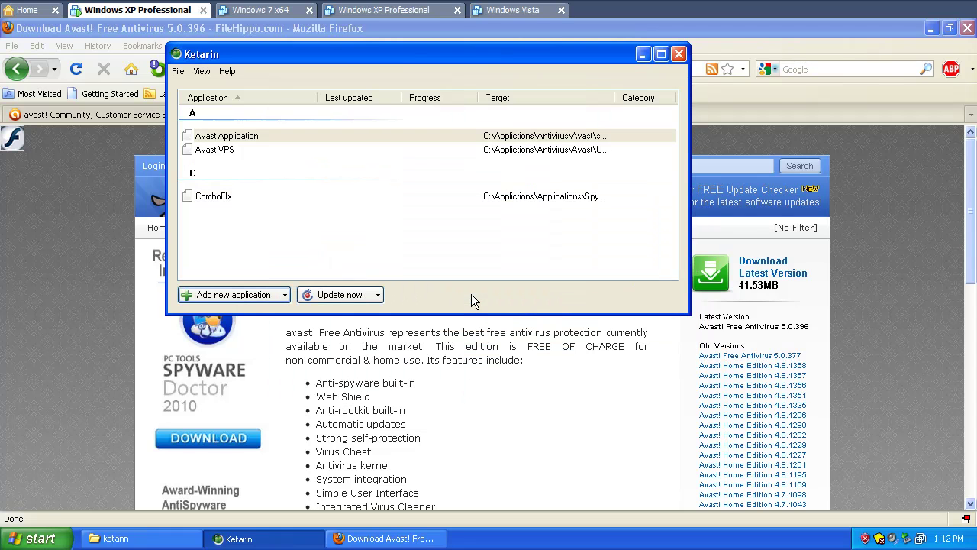
Step: Start updating all the applications listed in Ketarin
drag(260, 229, 200, 128)
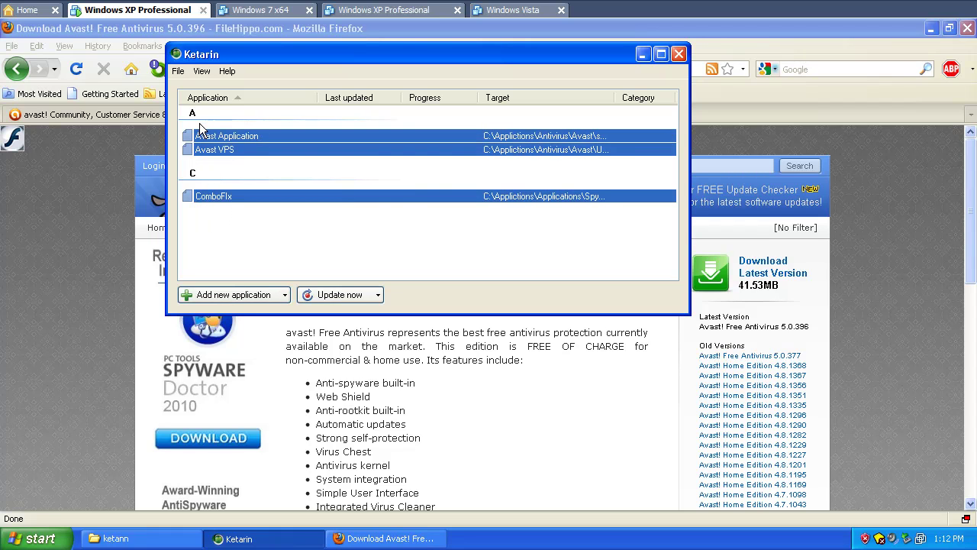
drag(239, 61, 269, 97)
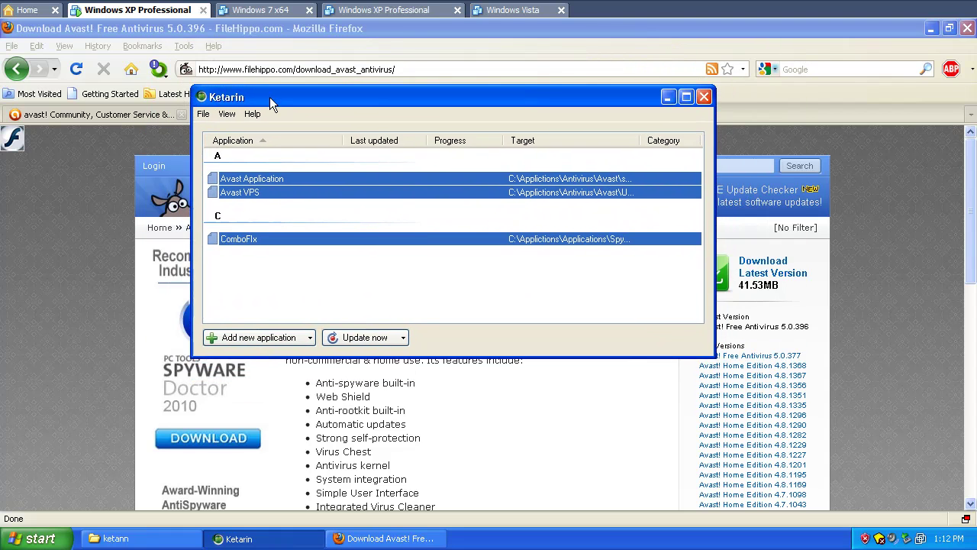
click(258, 284)
click(361, 338)
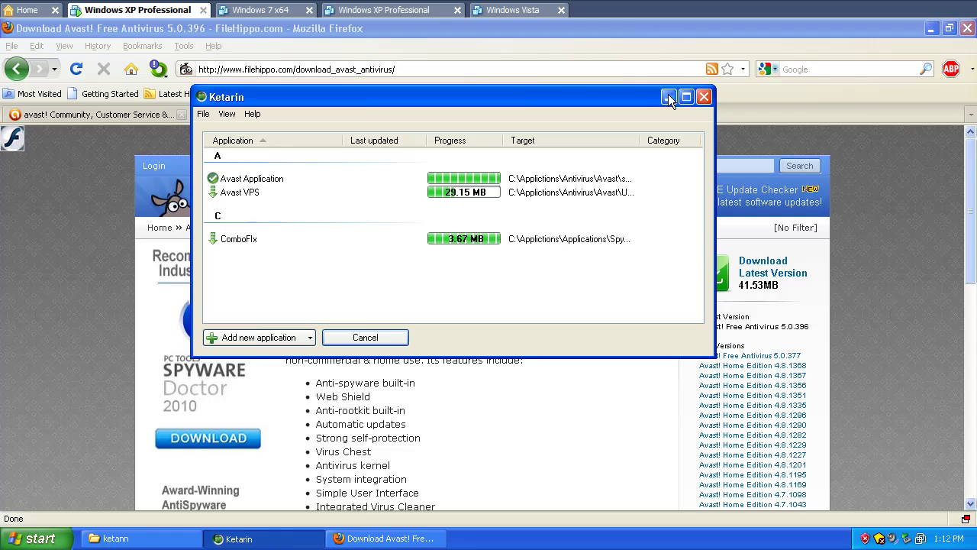
Step: Minimize the Firefox and ketann folder windows and move the Ketarin window clear of the desktop icons
click(929, 29)
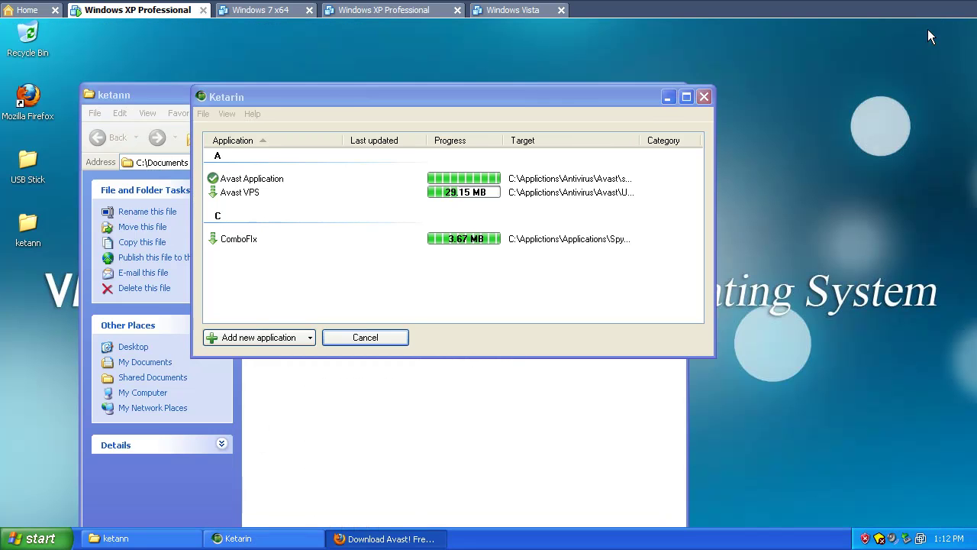
drag(572, 93, 701, 69)
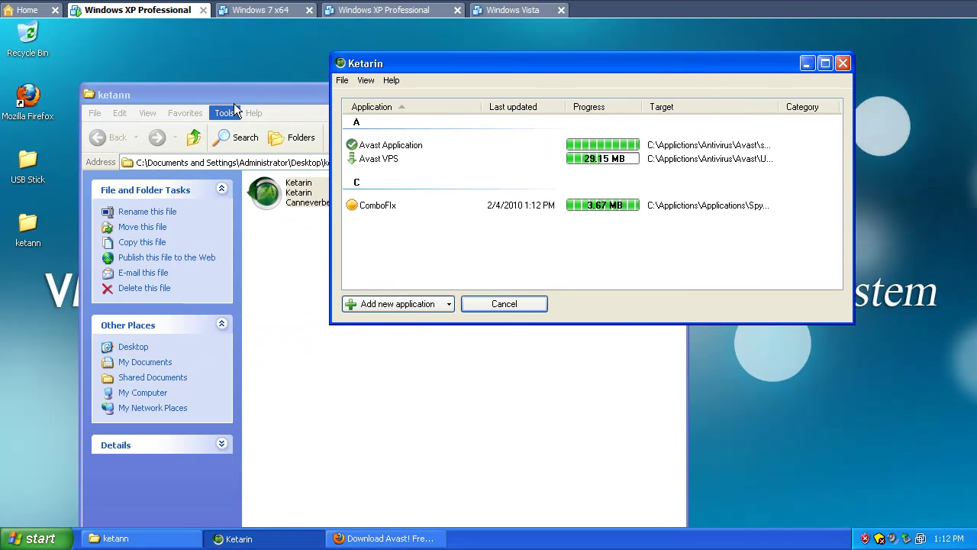
click(253, 96)
click(642, 97)
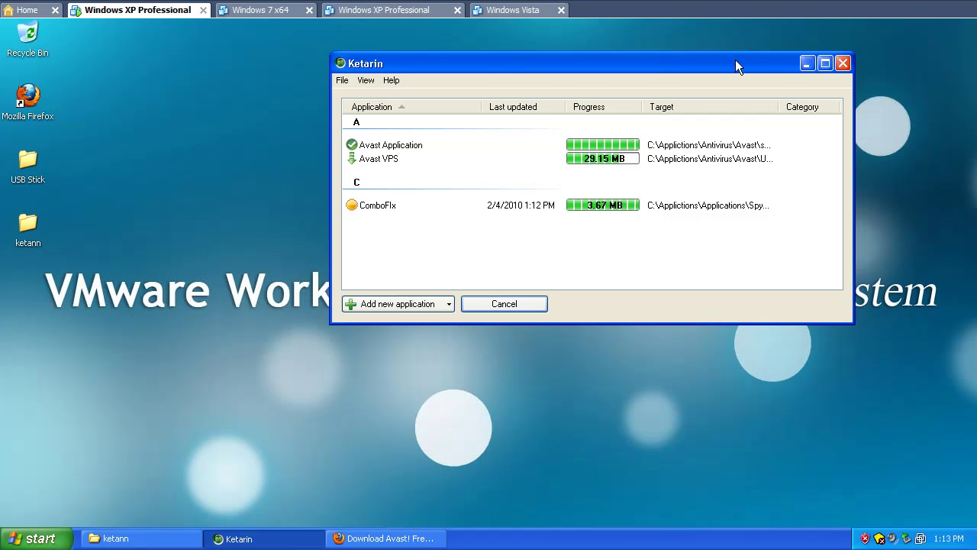
drag(736, 61, 739, 82)
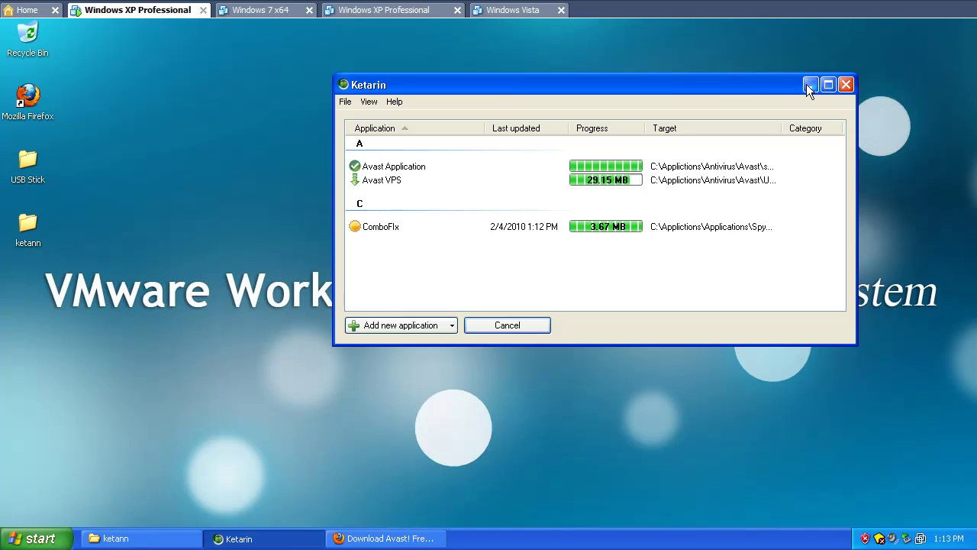
drag(805, 83, 797, 70)
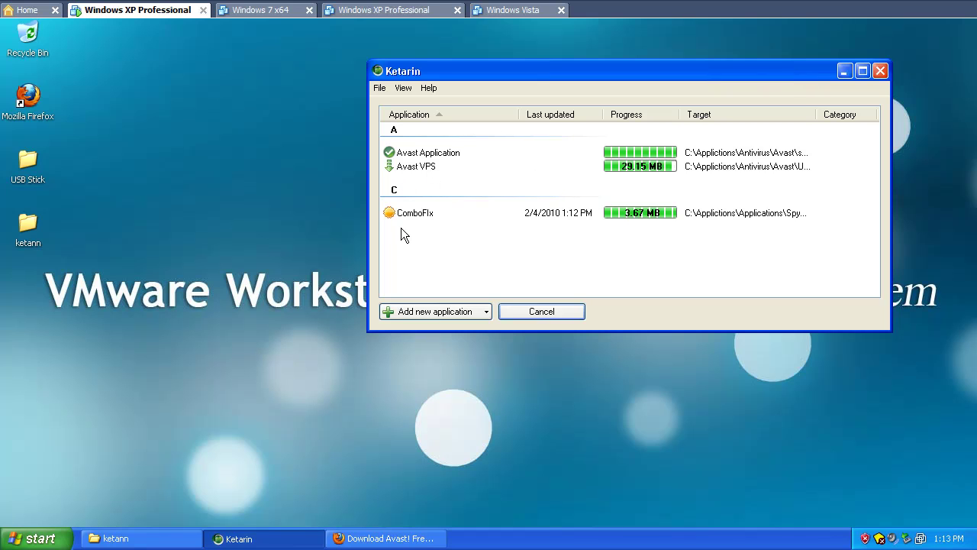
click(351, 538)
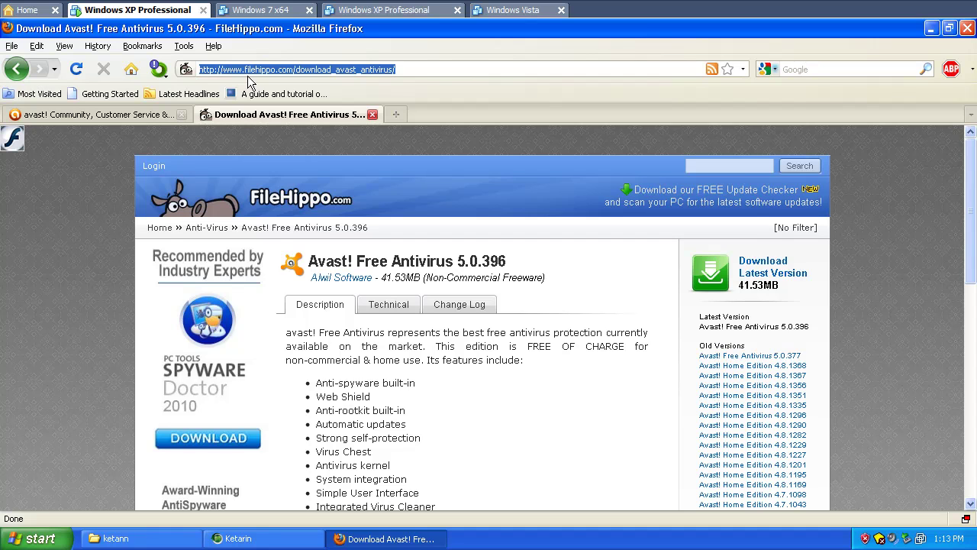
text(www.2b)
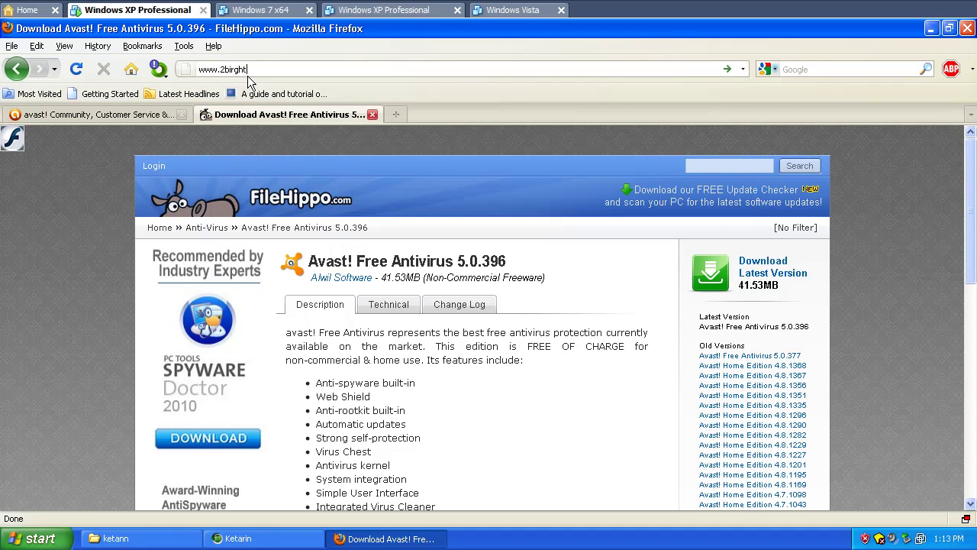
text(rightsparkis.com)
key(Return)
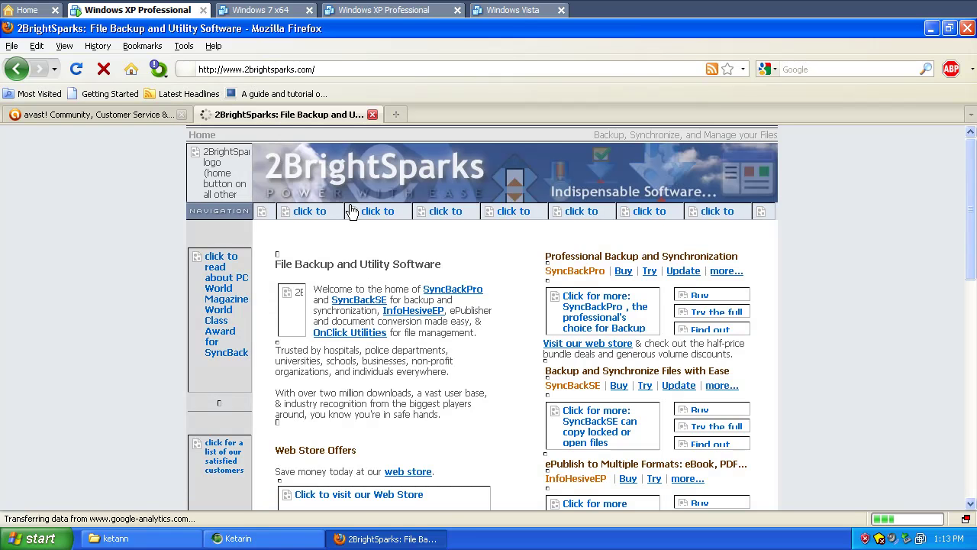
mouse_move(378, 214)
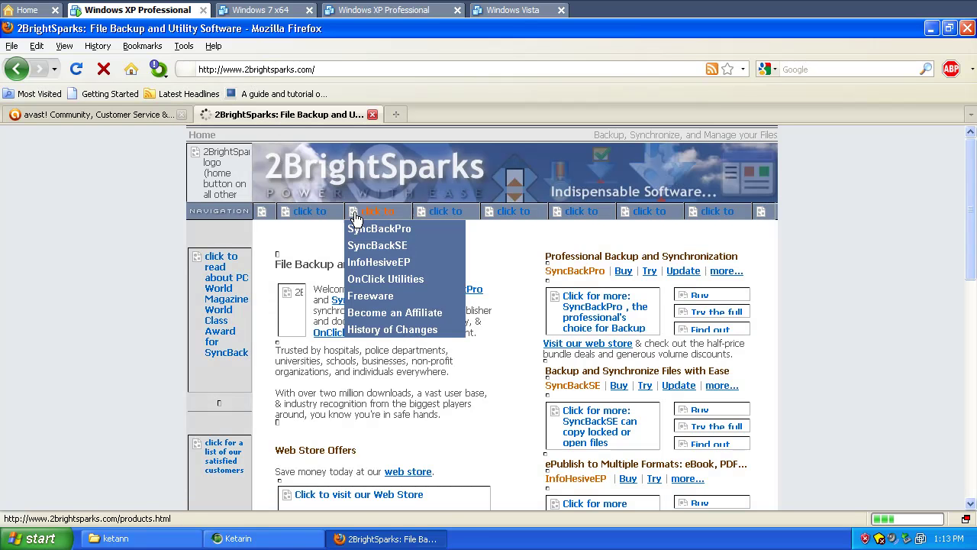
mouse_move(447, 246)
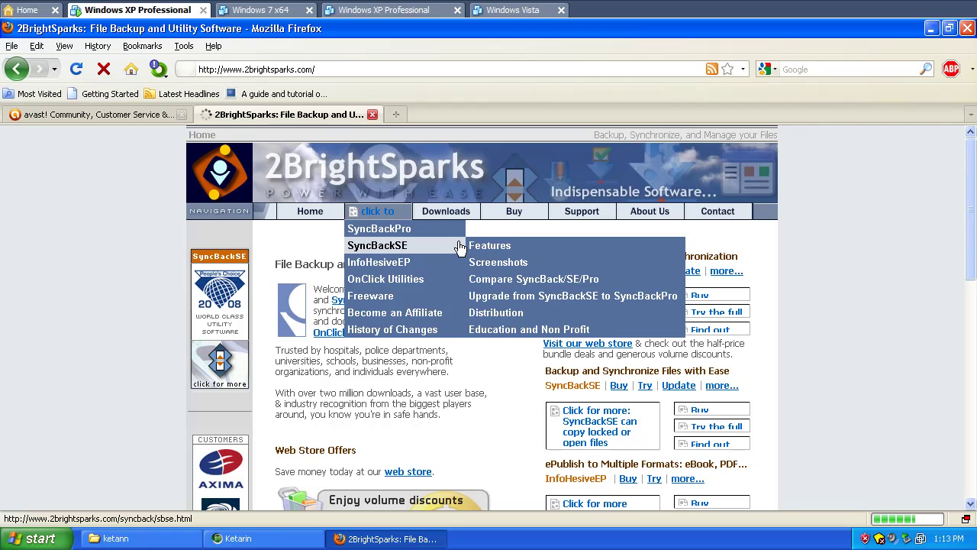
mouse_move(562, 218)
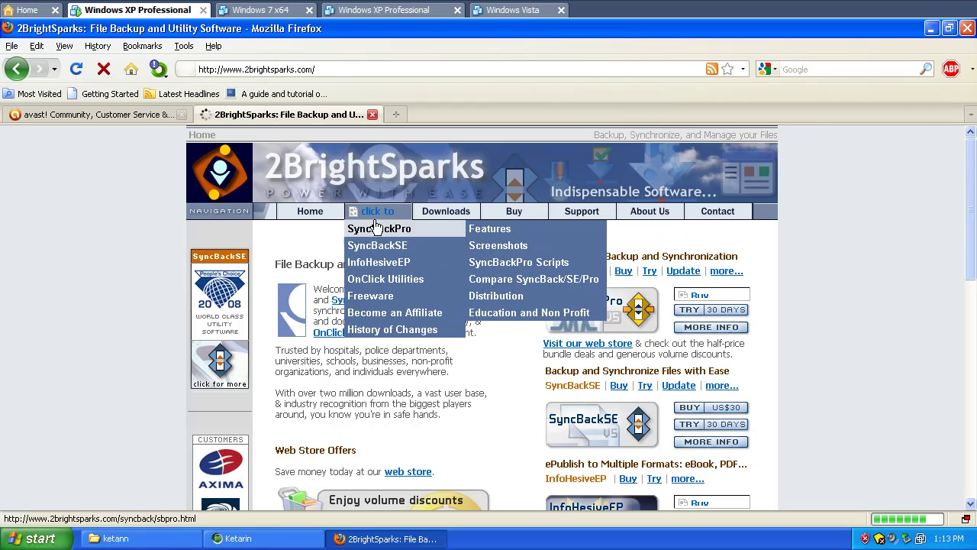
mouse_move(417, 217)
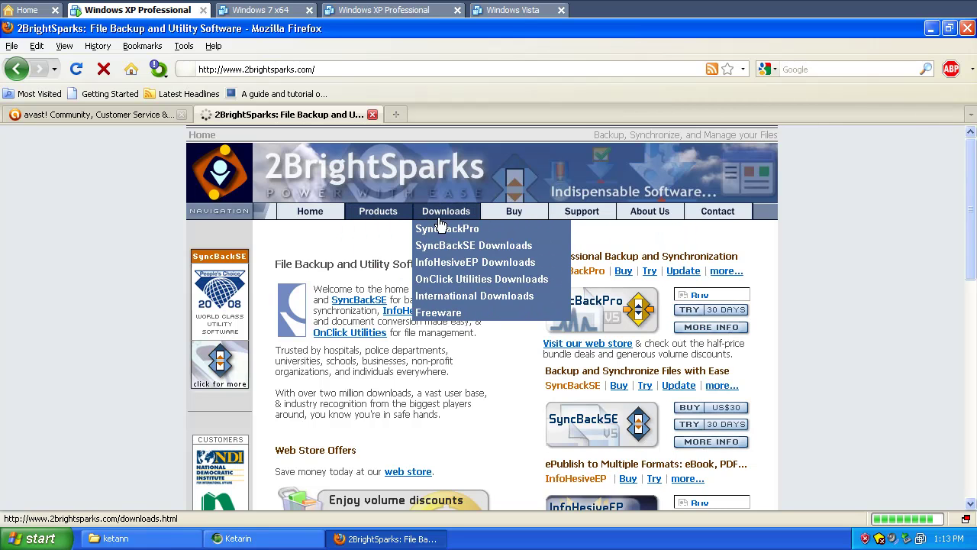
mouse_move(442, 229)
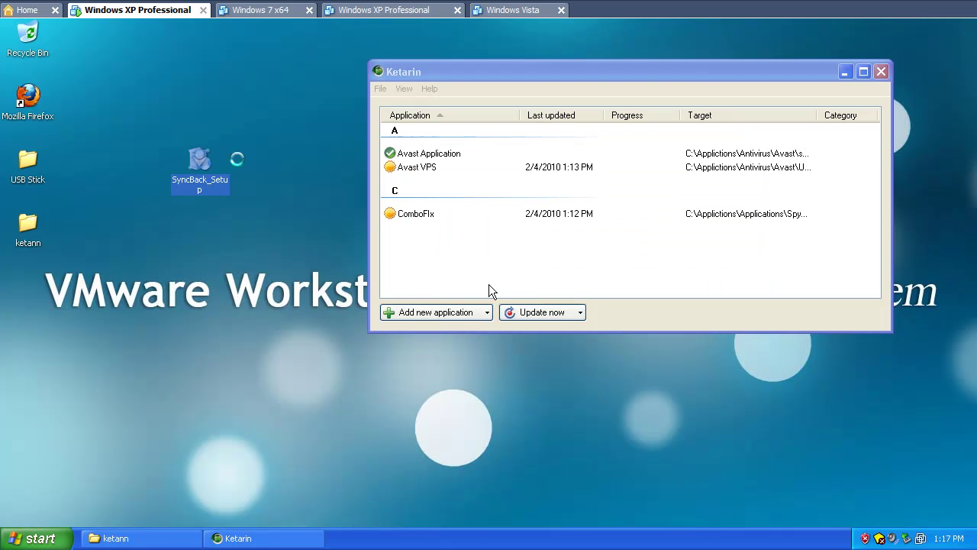
Step: Run the SyncBack setup file on the desktop and install SyncBack 3.2.20.0 through the wizard
double_click(199, 162)
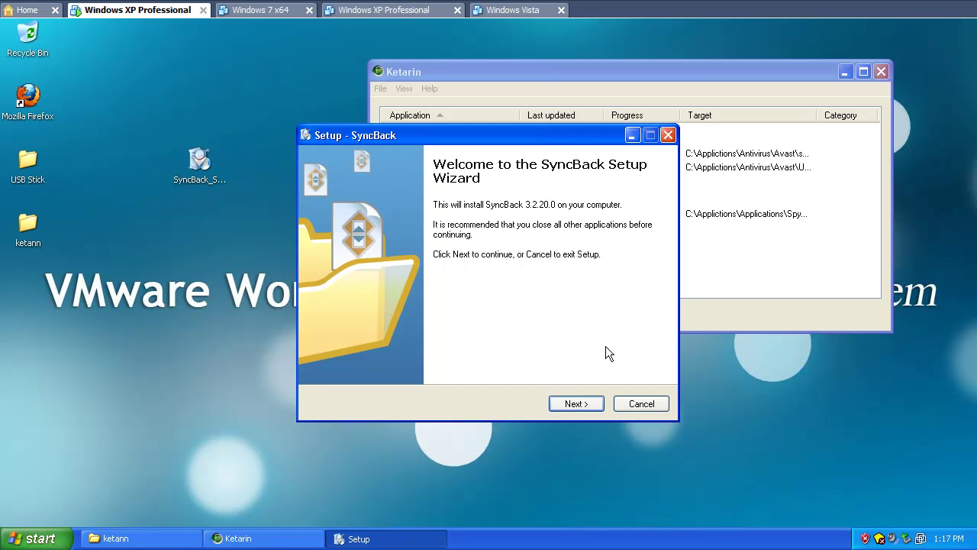
click(578, 403)
click(356, 356)
click(577, 404)
click(580, 404)
click(579, 405)
click(580, 405)
click(577, 403)
click(577, 403)
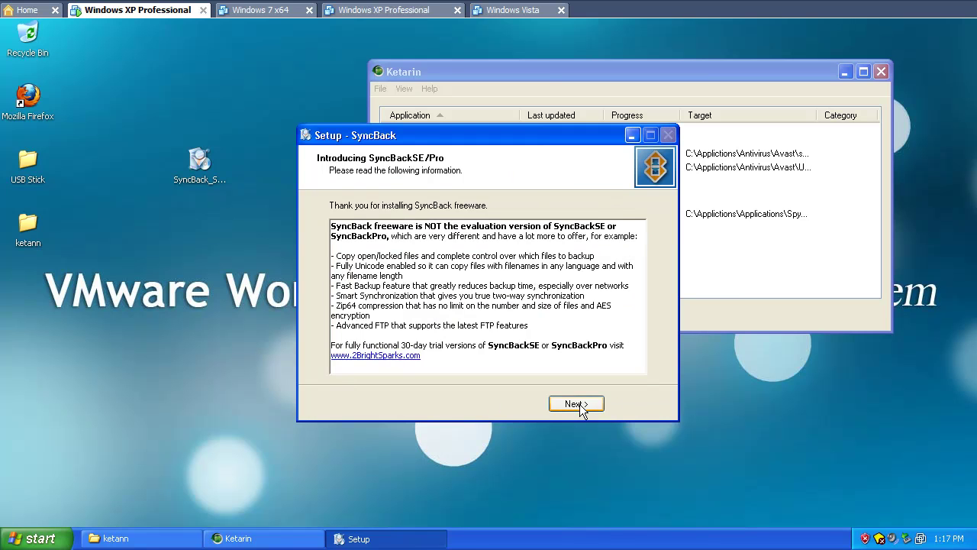
Step: Finish the SyncBack setup with joining the mailing list turned off and Launch SyncBack left enabled
click(578, 403)
click(441, 291)
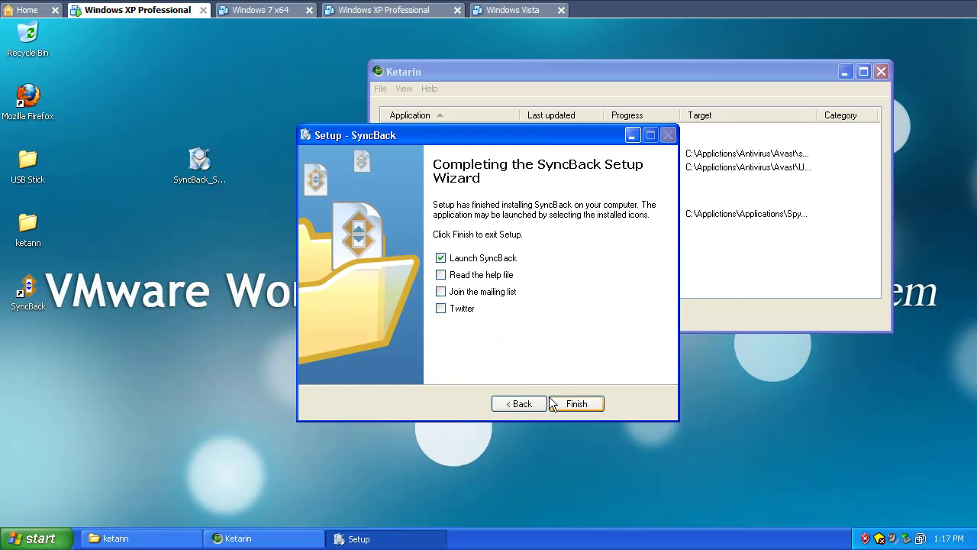
click(551, 403)
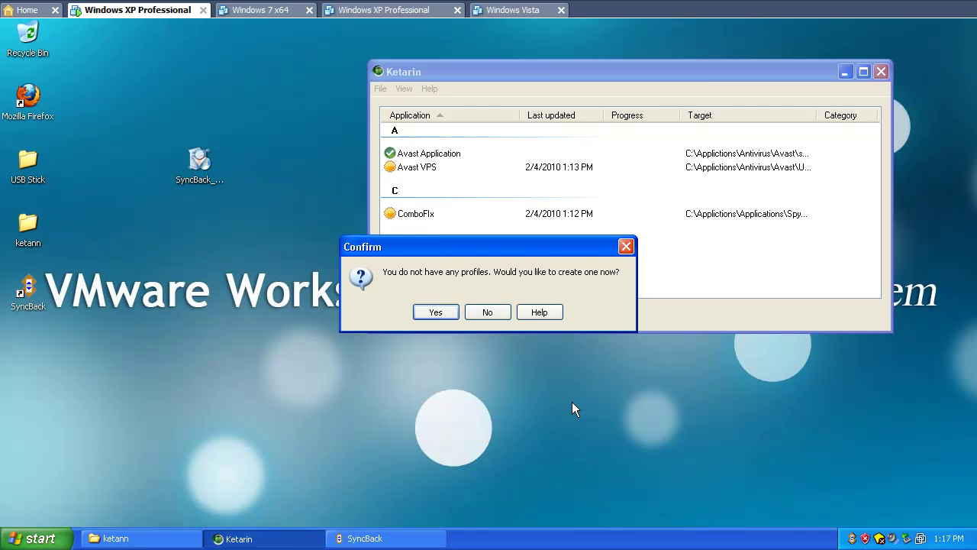
Step: Open the USB Stick folder for reference and create a new SyncBack profile of type Backup named THumbstick
click(435, 311)
drag(482, 76, 454, 103)
double_click(23, 162)
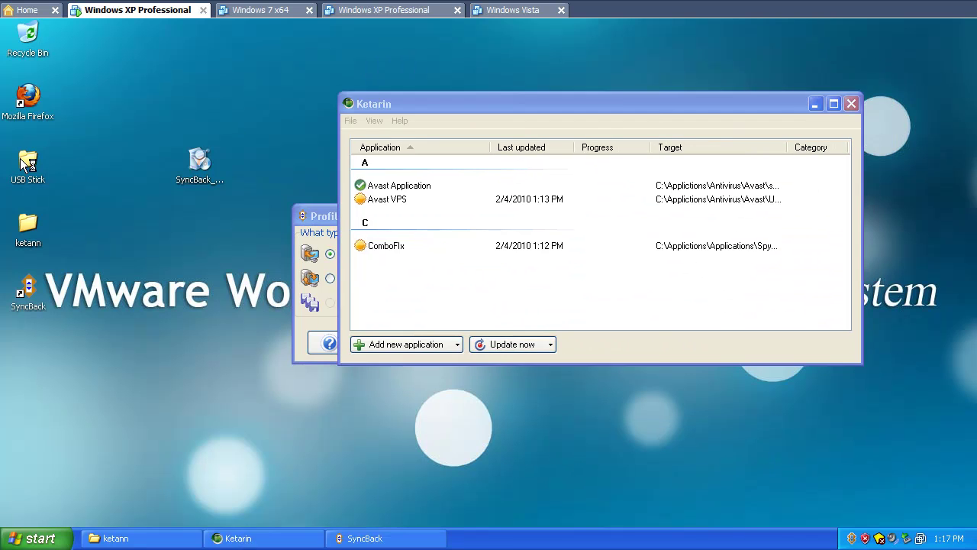
drag(256, 86, 671, 45)
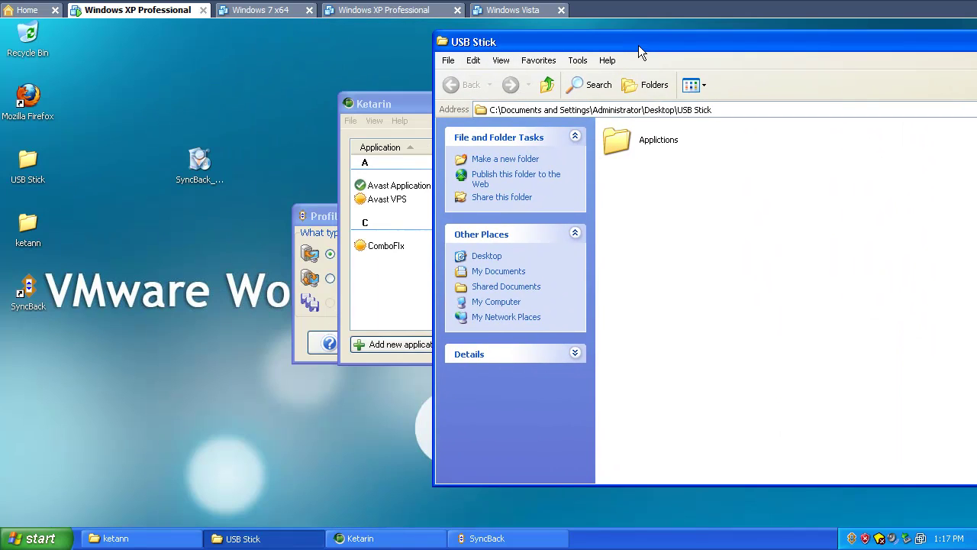
drag(334, 215, 103, 212)
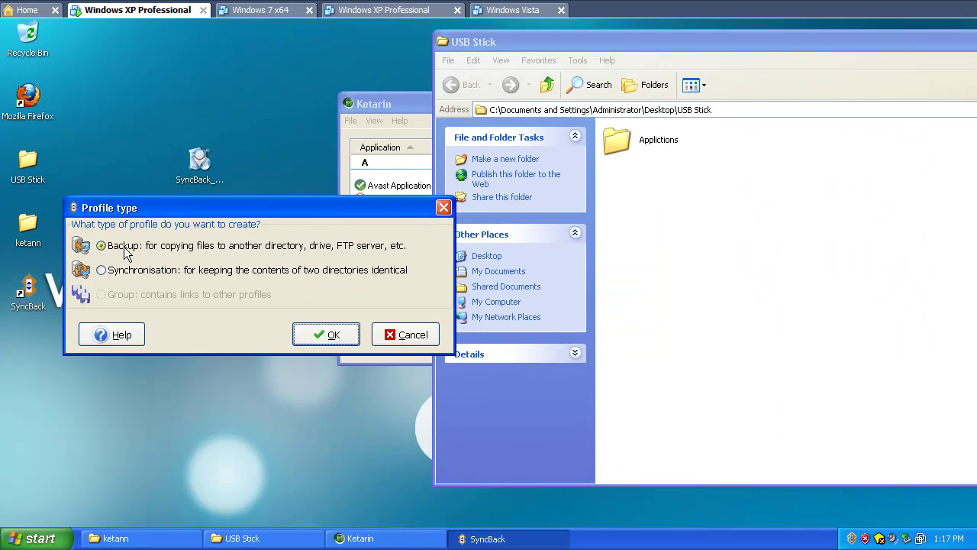
click(329, 334)
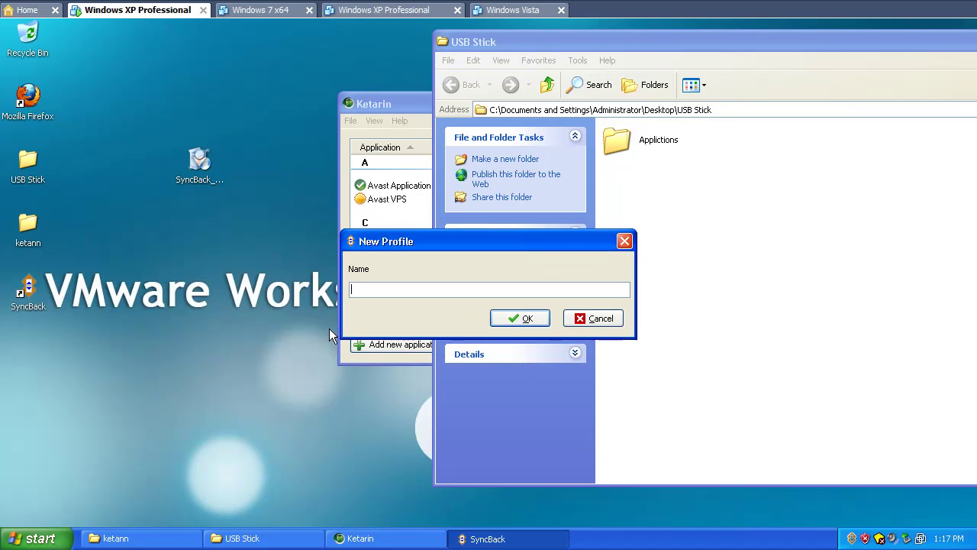
text(THumbstick)
key(Return)
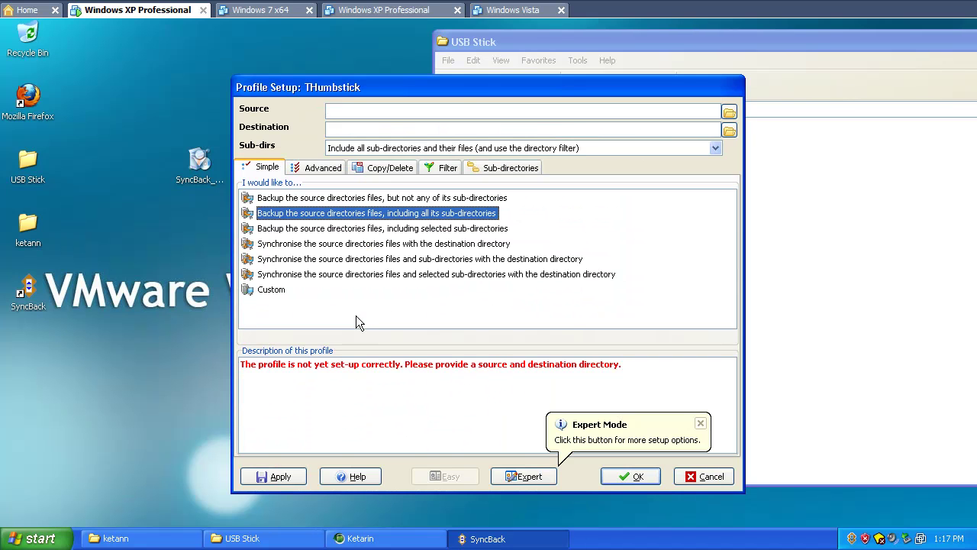
Step: Set the THumbstick profile's source directory to the Applictions folder on Local Disk (C:)
click(729, 112)
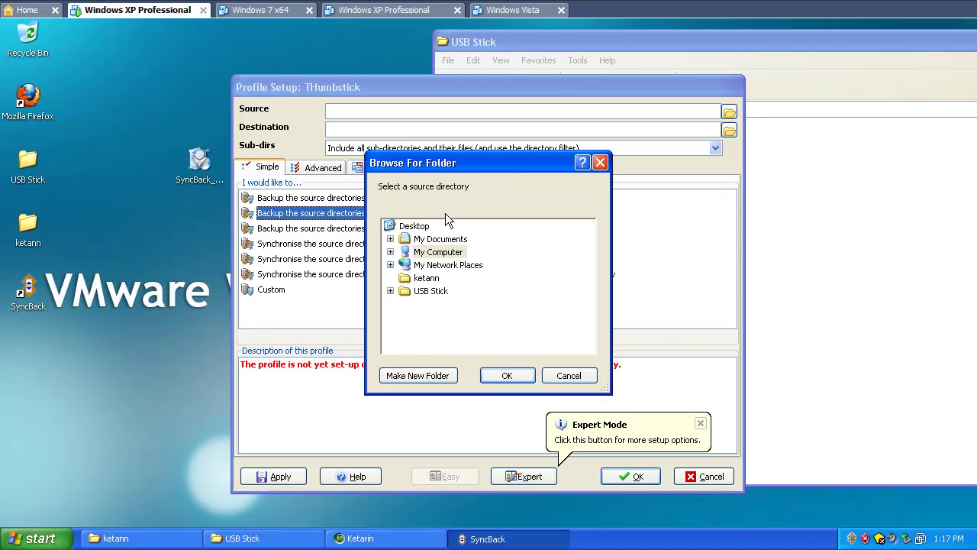
click(390, 251)
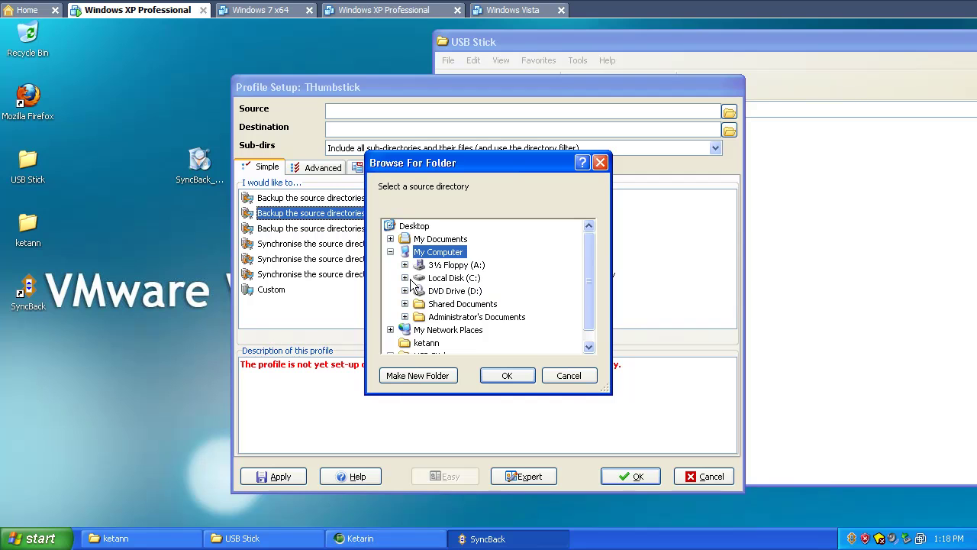
click(404, 278)
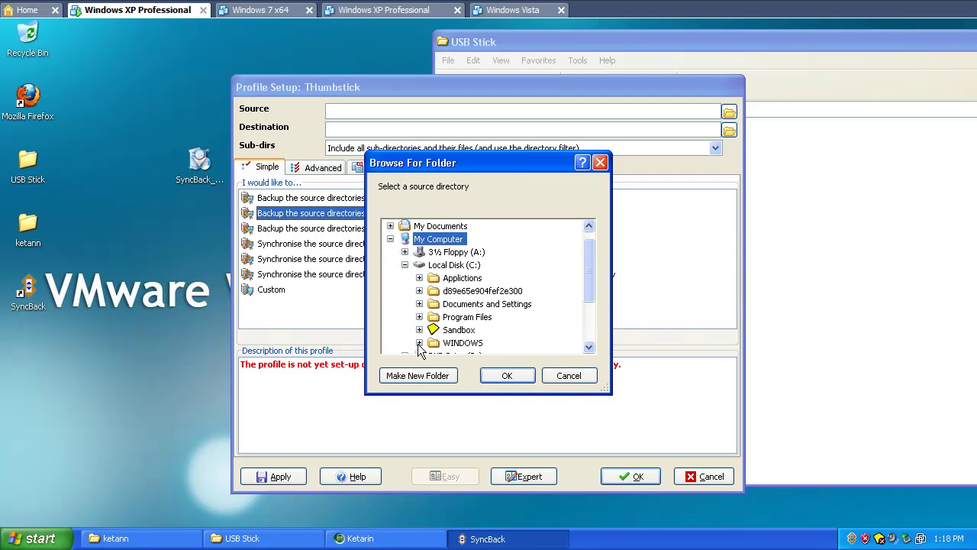
scroll(422, 328, down, 1)
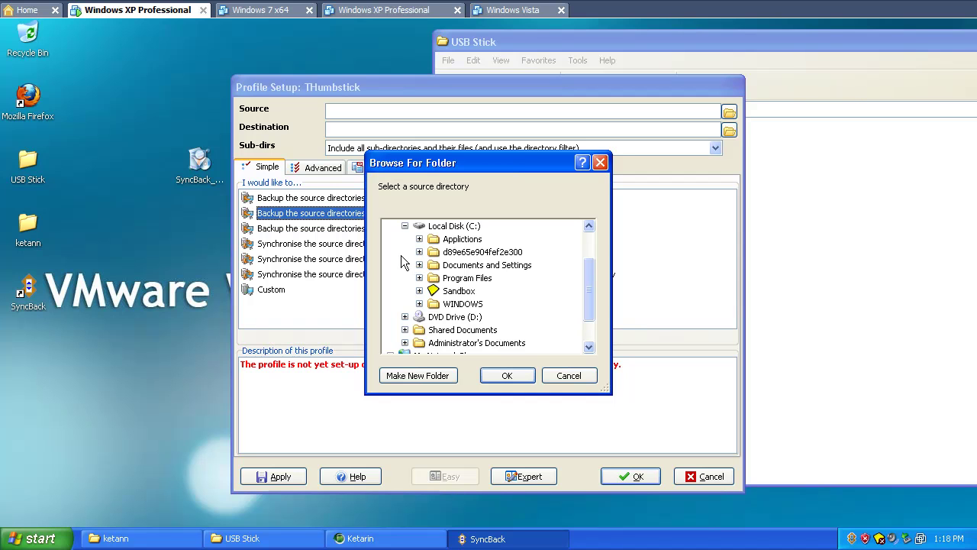
double_click(487, 293)
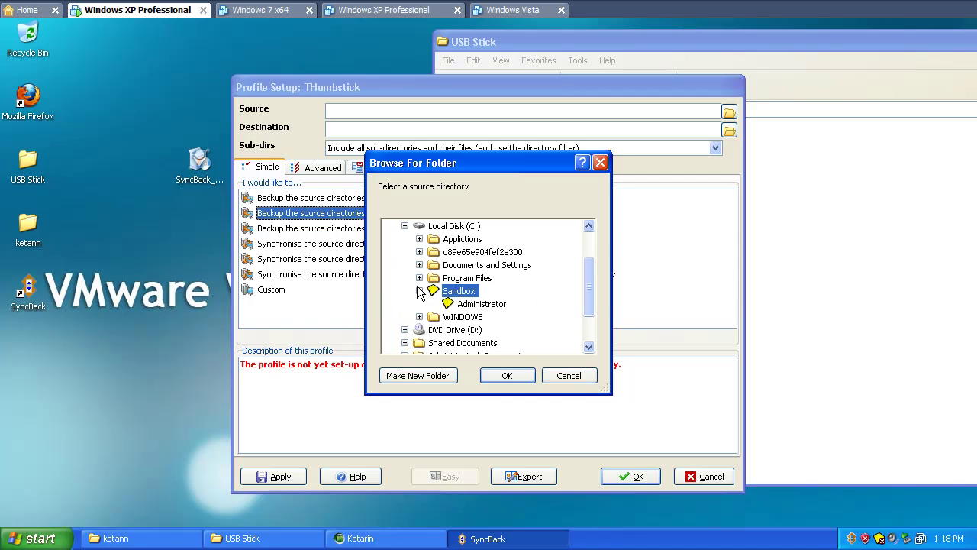
double_click(445, 241)
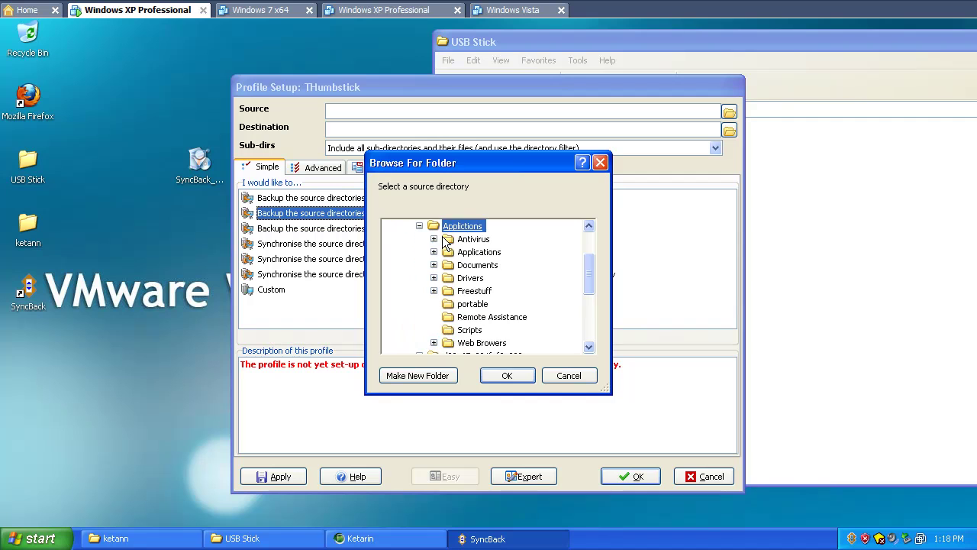
click(505, 374)
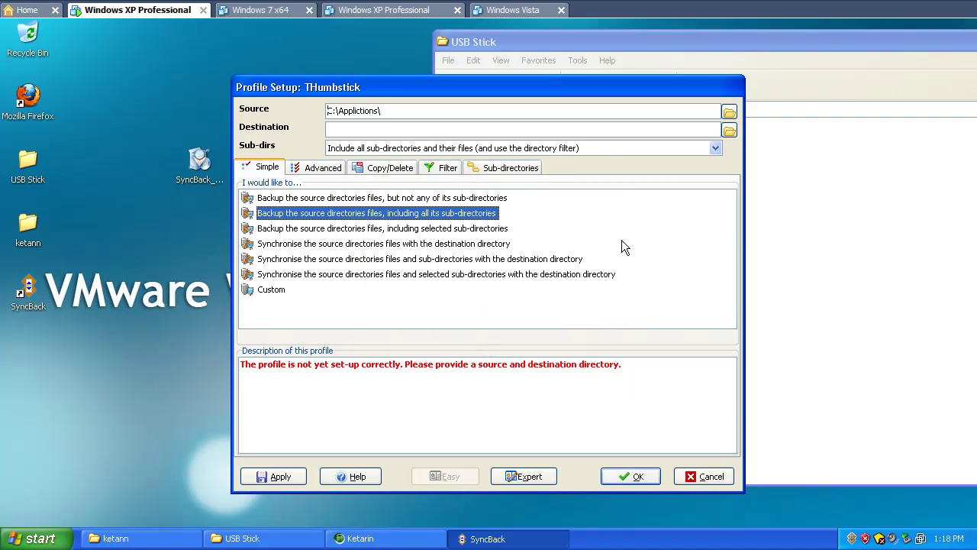
Step: Set the destination to the Applictions folder inside USB Stick on the desktop, check the Copy/Delete options, and save the profile
click(728, 131)
click(390, 290)
click(405, 304)
click(447, 226)
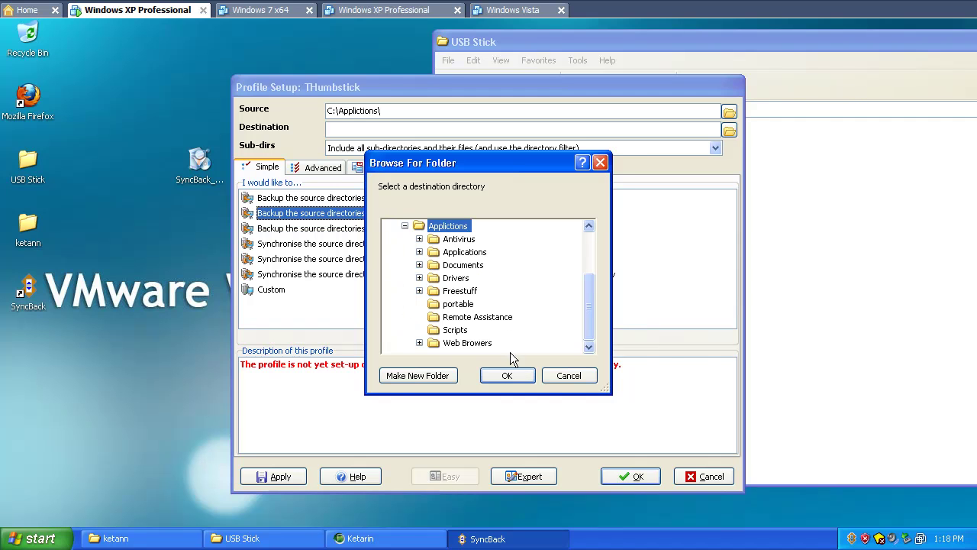
click(507, 375)
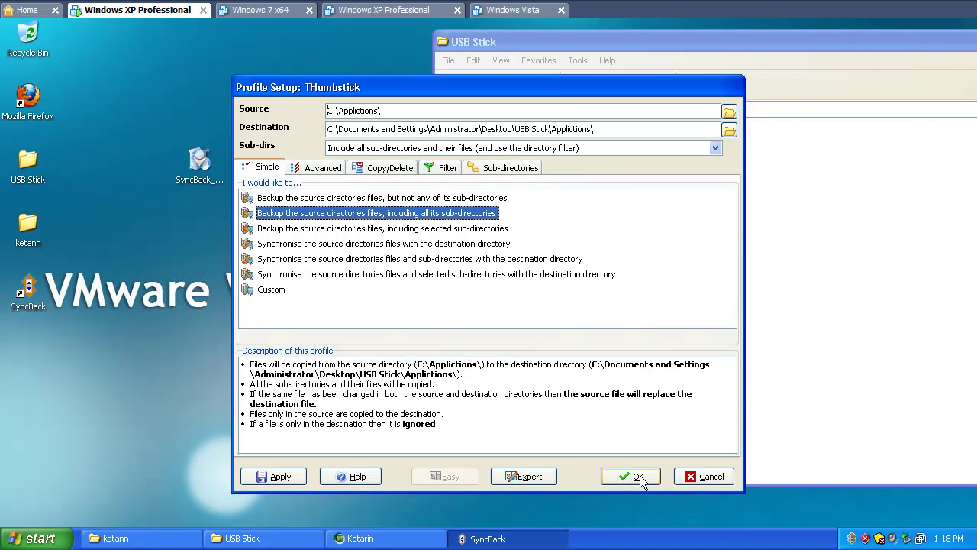
click(381, 167)
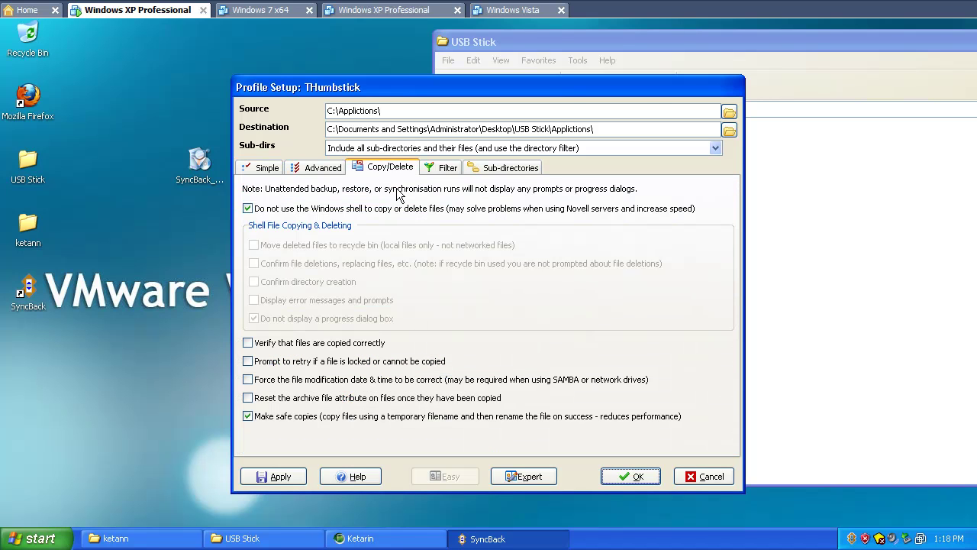
click(633, 477)
click(513, 312)
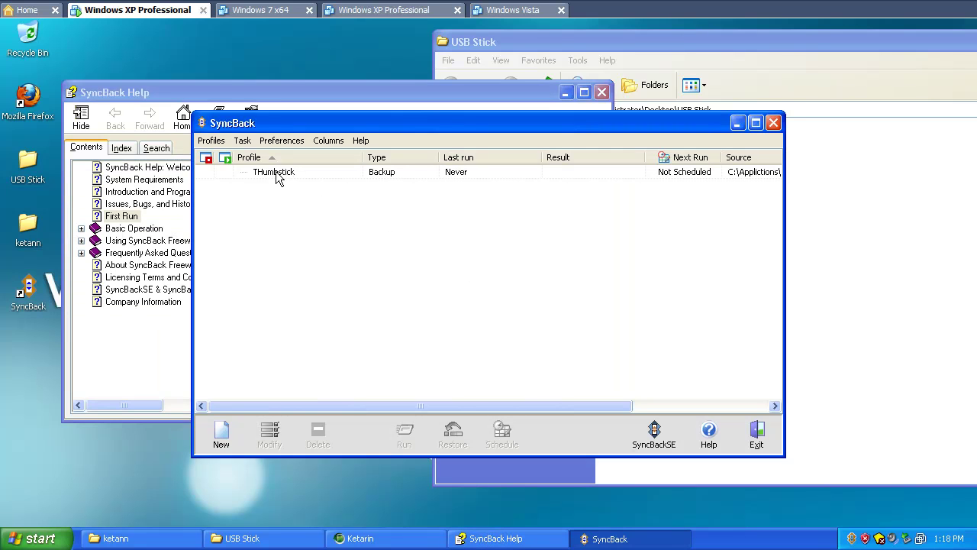
Step: Modify the THumbstick profile to delete files from the destination that are not in the source, and save it
double_click(276, 172)
click(644, 341)
right_click(290, 172)
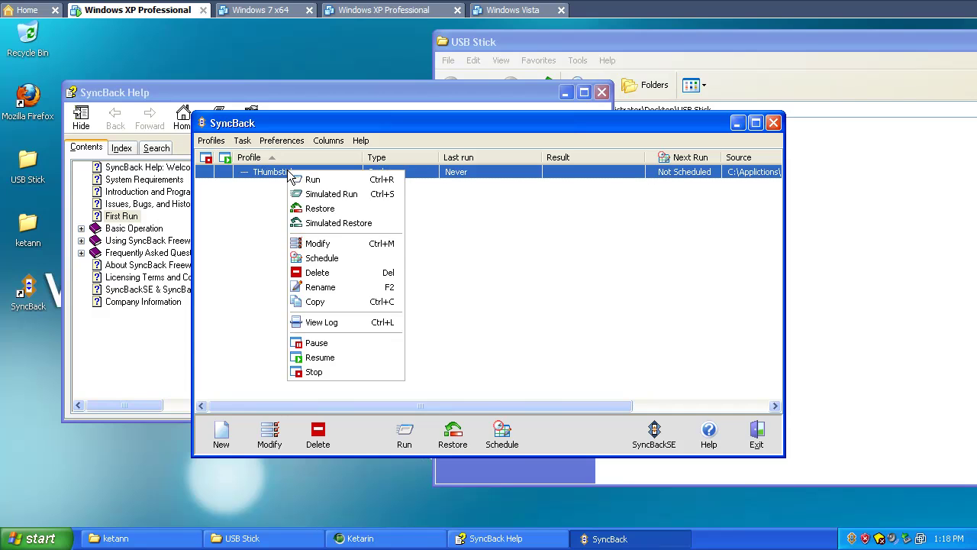
click(327, 245)
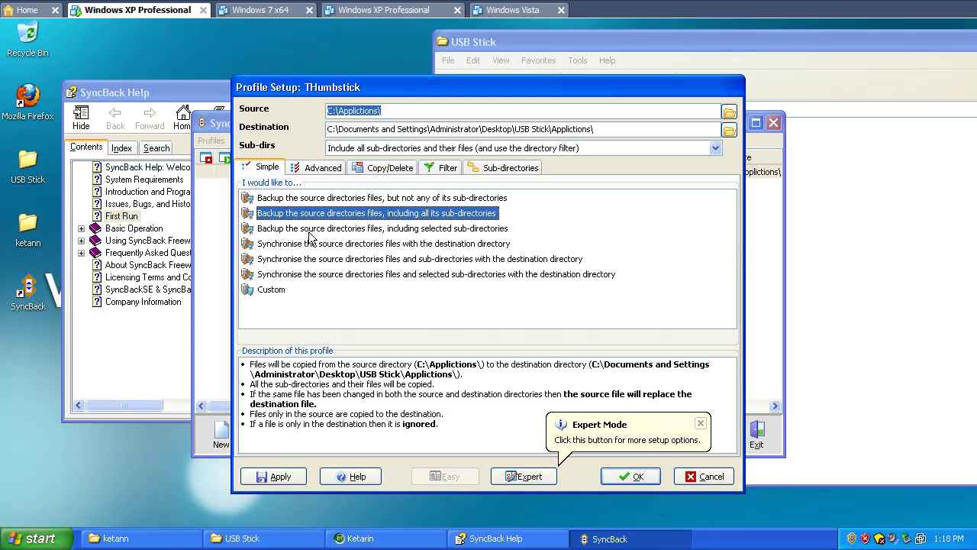
click(321, 168)
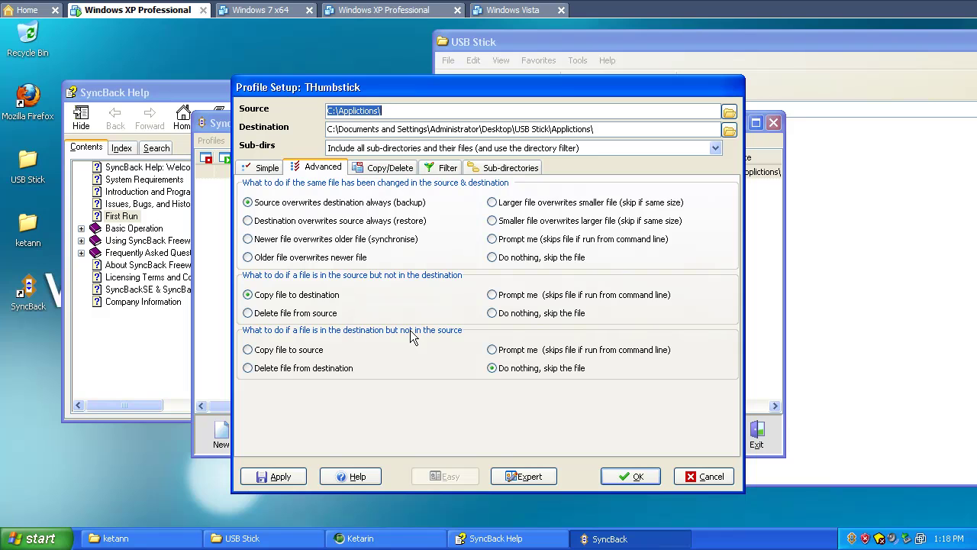
click(248, 368)
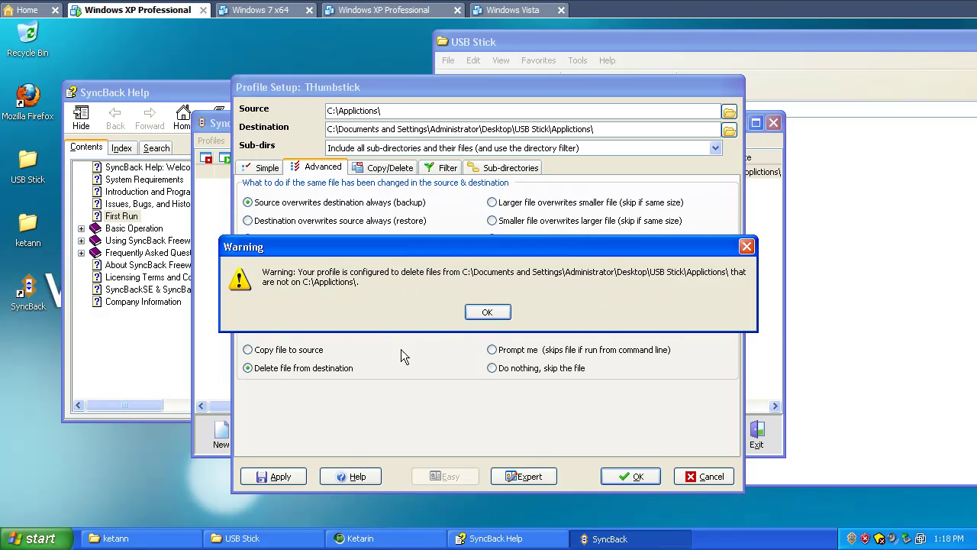
click(487, 314)
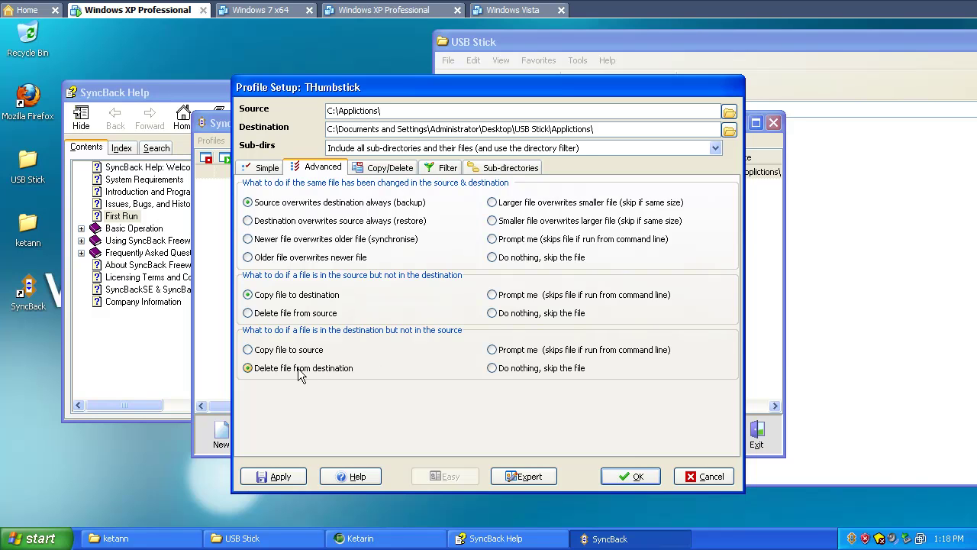
click(622, 480)
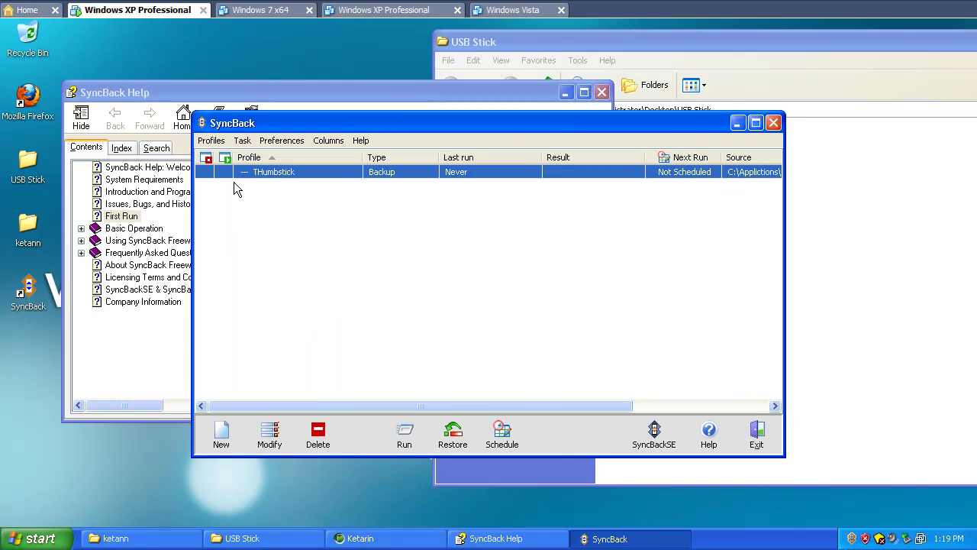
Step: Minimize the SyncBack Help window and run the THumbstick backup, continuing past the list of modified files
drag(322, 127, 332, 103)
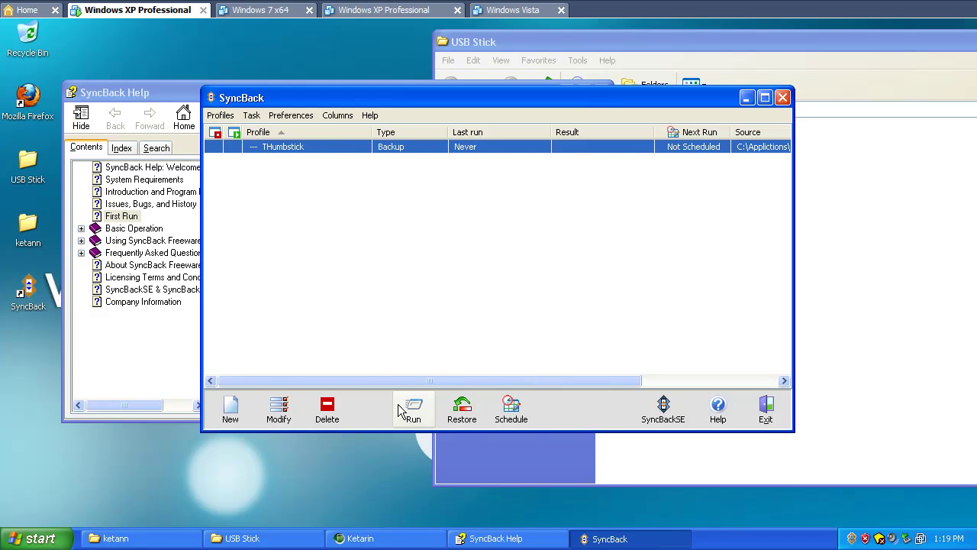
drag(365, 99, 352, 141)
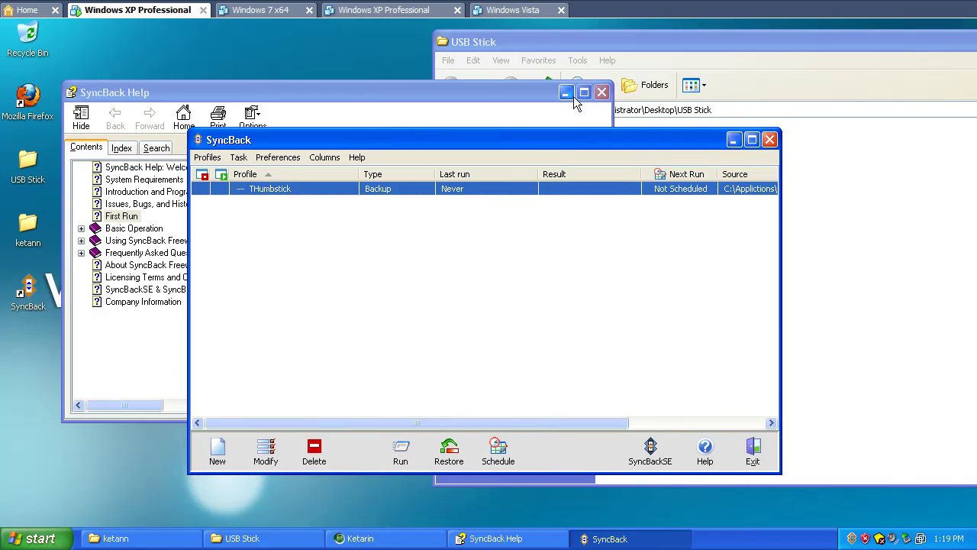
click(568, 92)
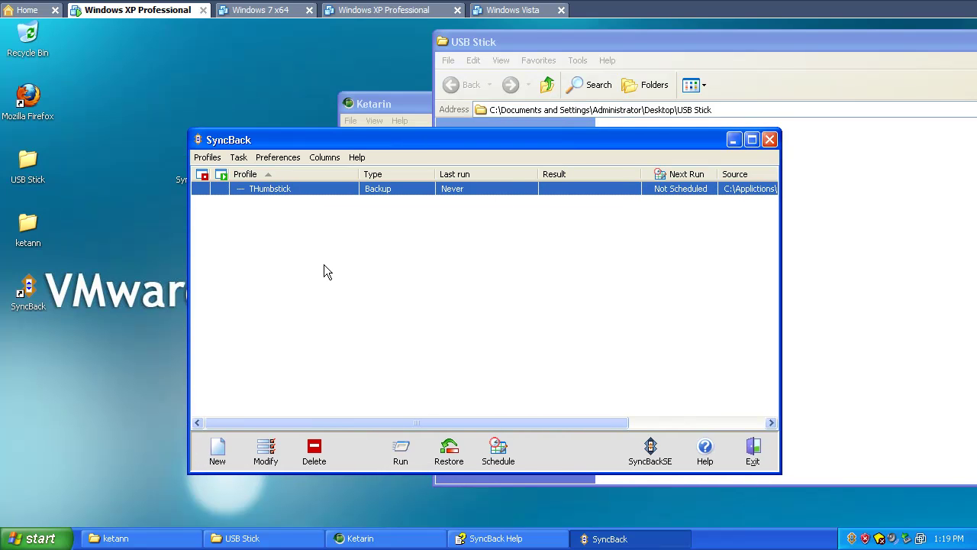
click(401, 450)
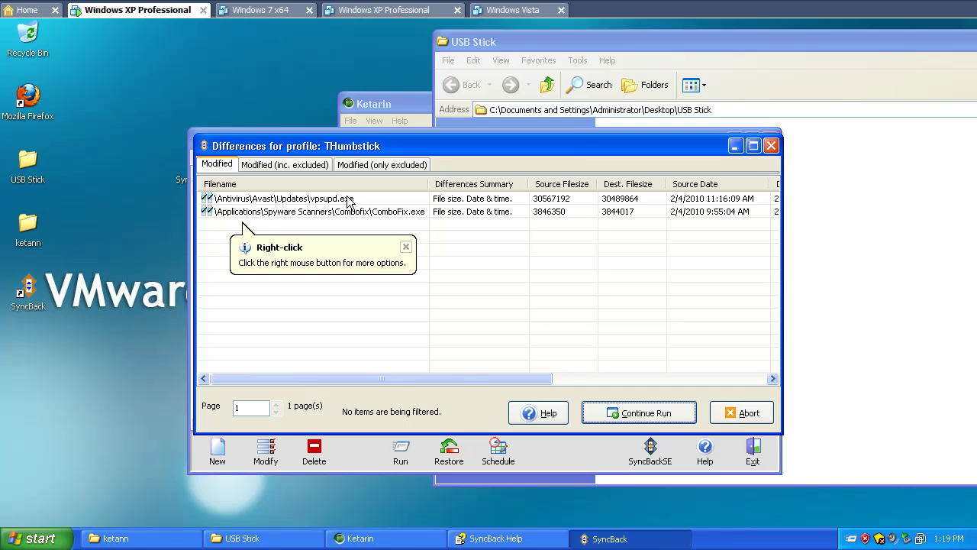
click(379, 210)
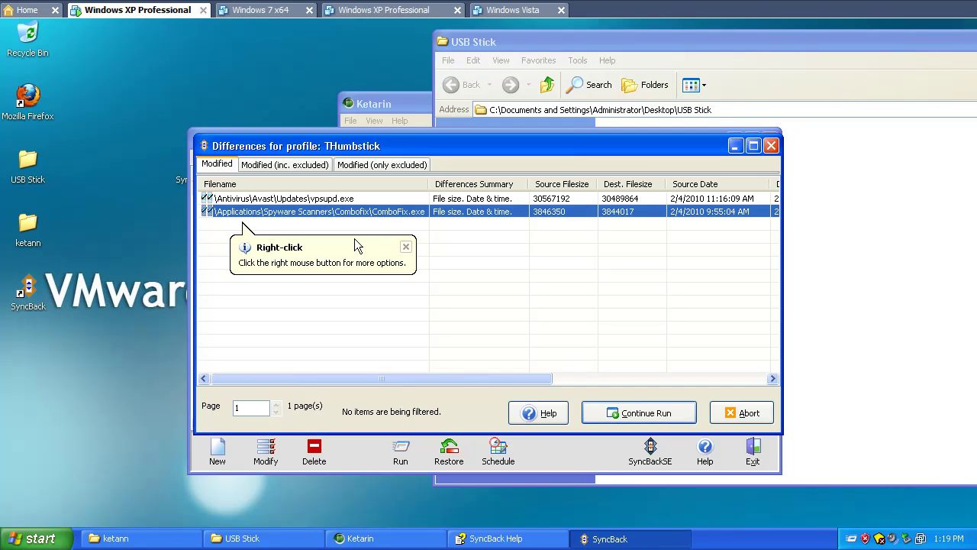
click(630, 409)
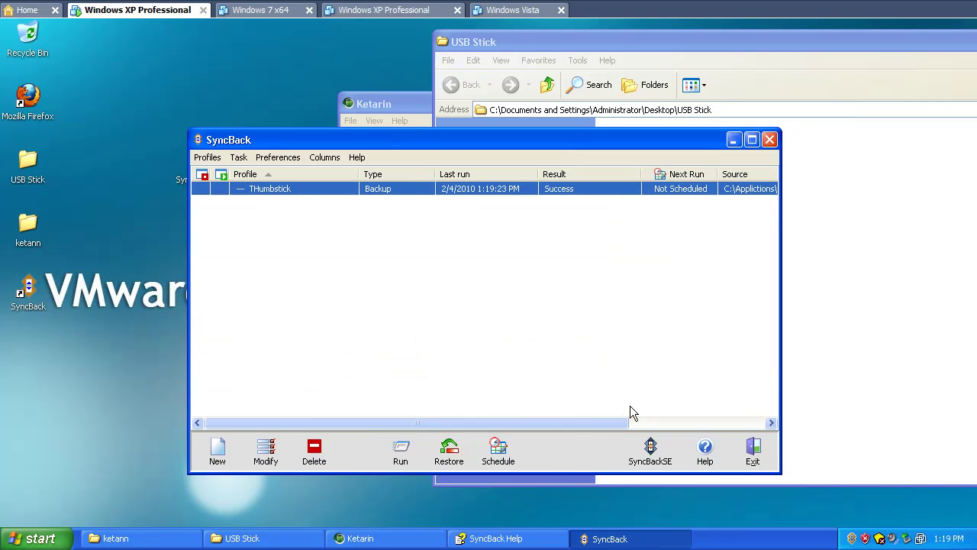
Step: Minimize the SyncBack, USB Stick and SyncBack Help windows and reposition the Ketarin window near the middle of the desktop
click(733, 141)
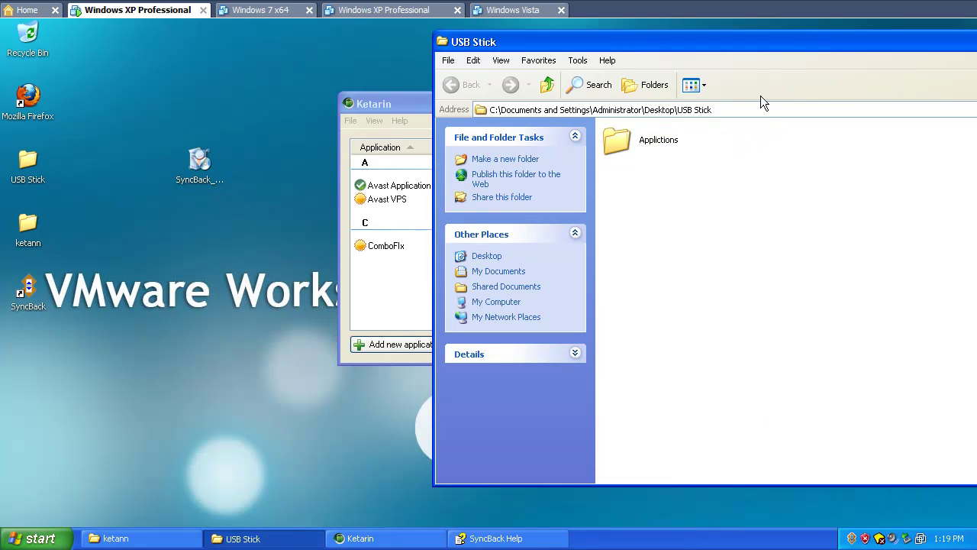
drag(818, 47, 527, 61)
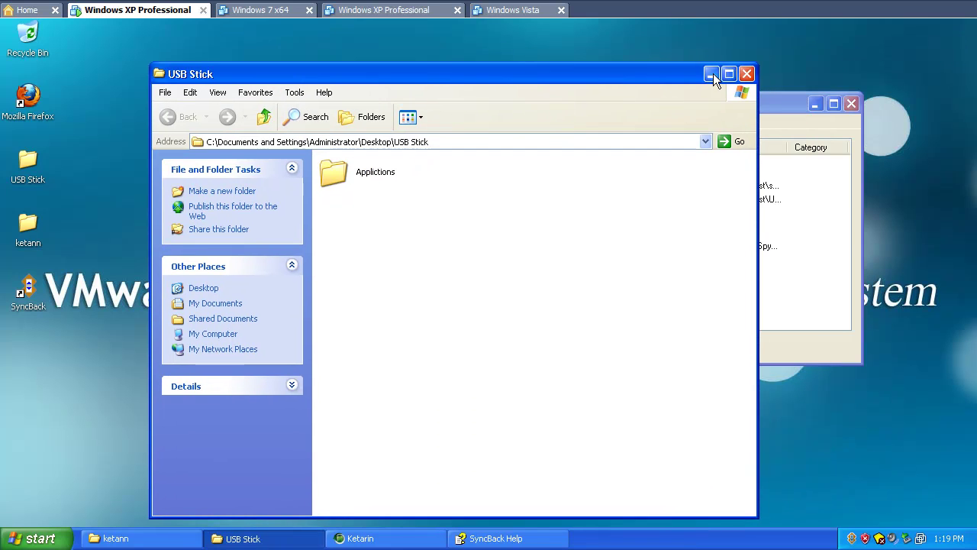
click(711, 59)
drag(676, 103, 573, 89)
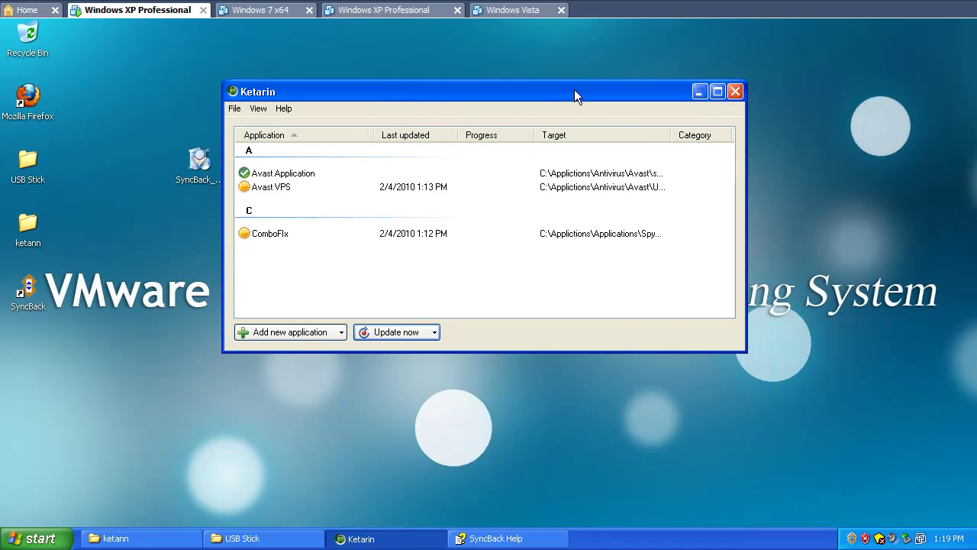
mouse_move(357, 93)
mouse_down()
mouse_move(344, 97)
mouse_move(369, 101)
mouse_up()
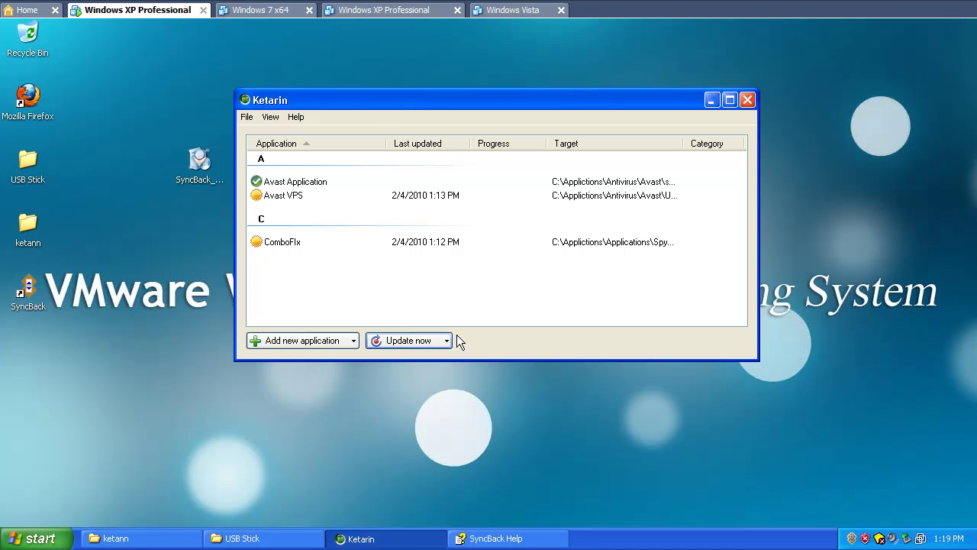
click(461, 538)
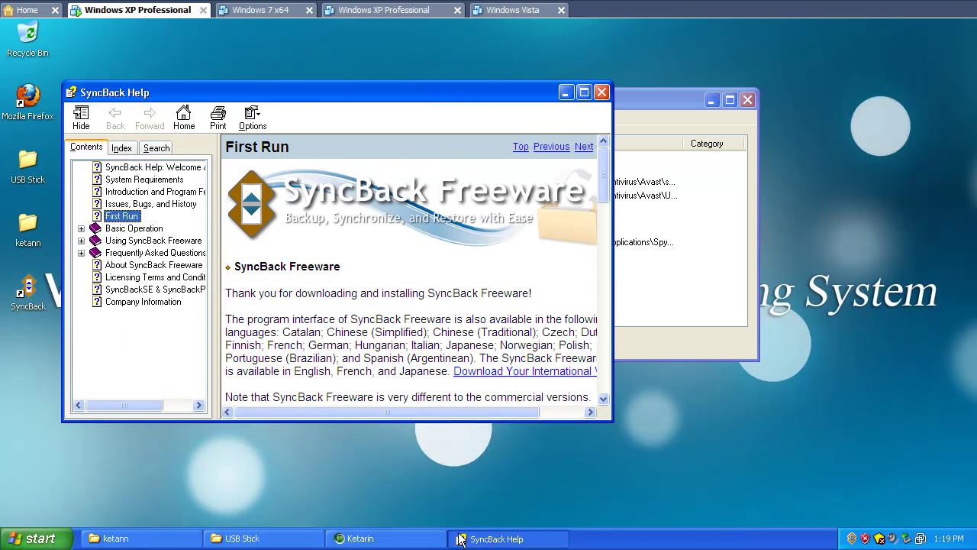
click(565, 91)
mouse_move(563, 94)
mouse_down()
mouse_move(618, 98)
mouse_move(549, 79)
mouse_move(561, 97)
mouse_up()
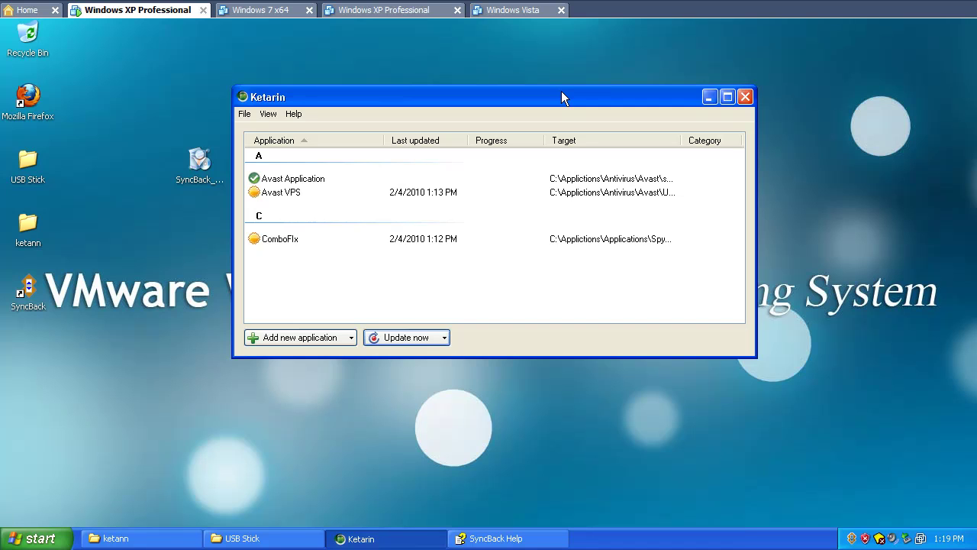